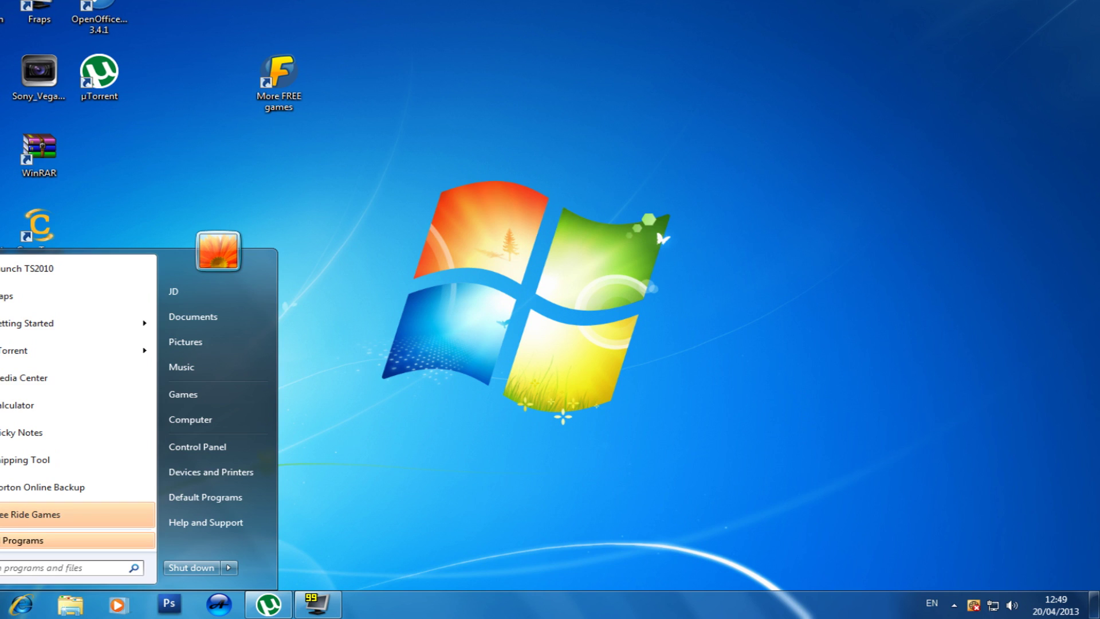
key("Escape")
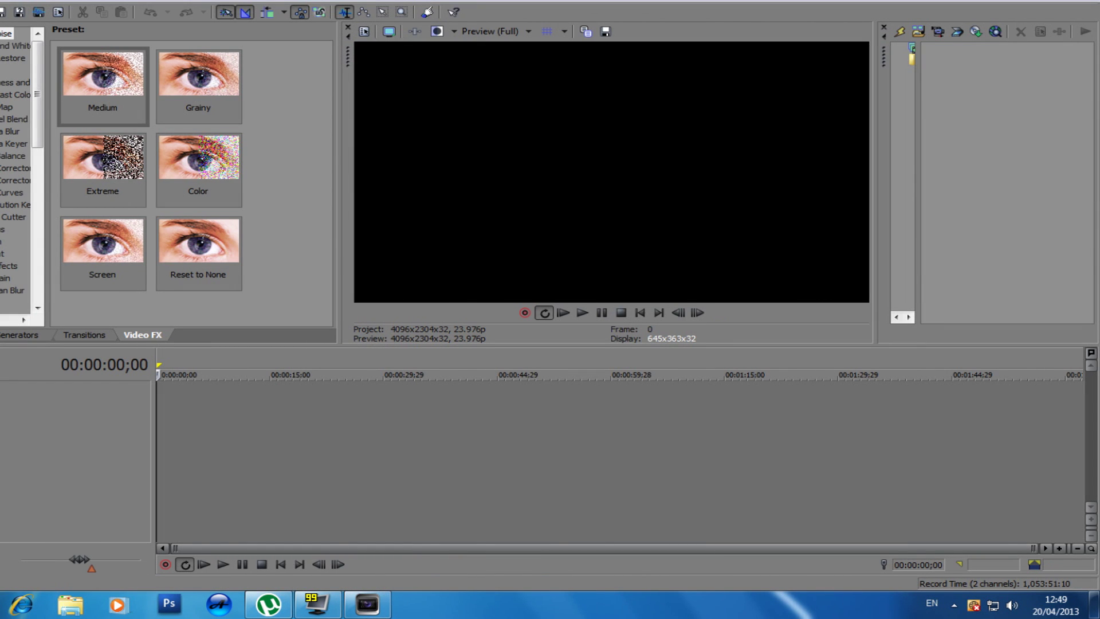
key("alt+f")
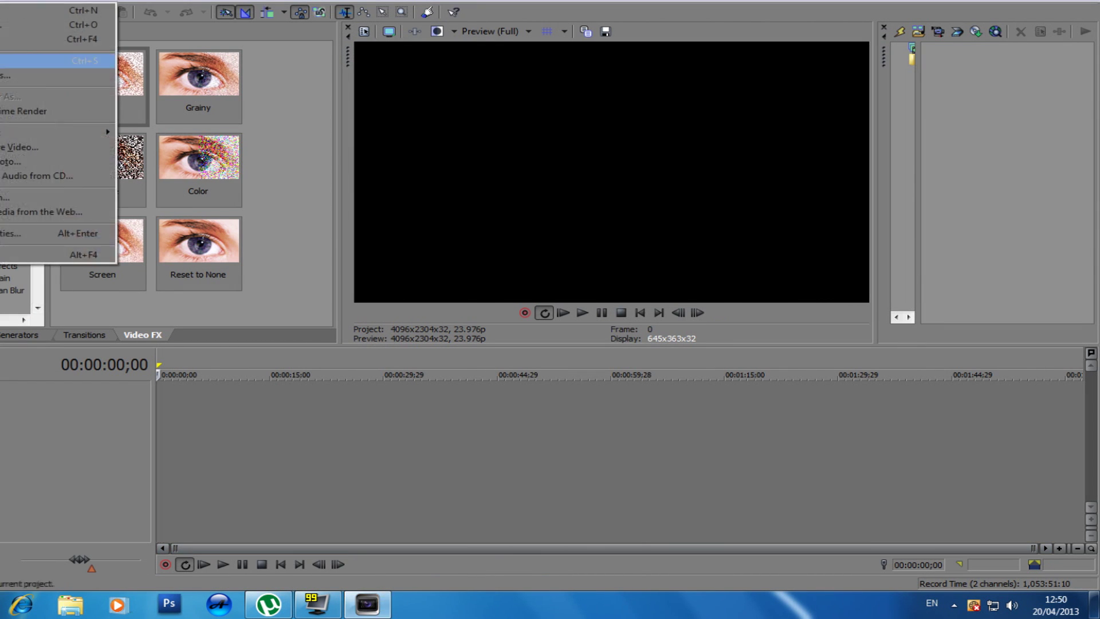
key("Down")
key("Down")
key("Down")
key("Down")
key("Right")
key("Return")
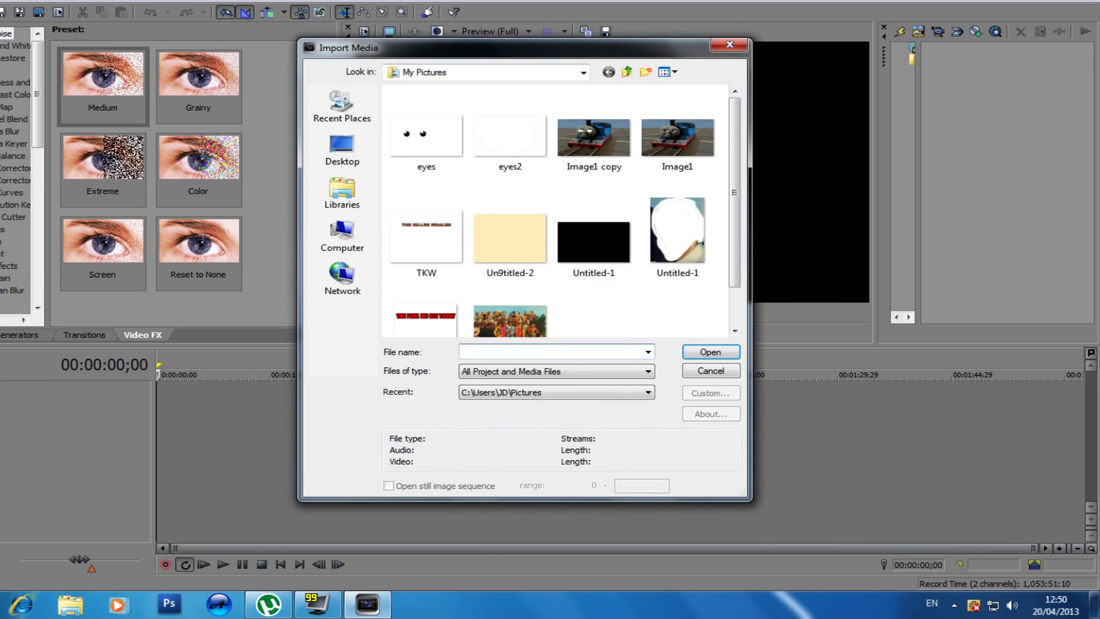
left_click(342, 193)
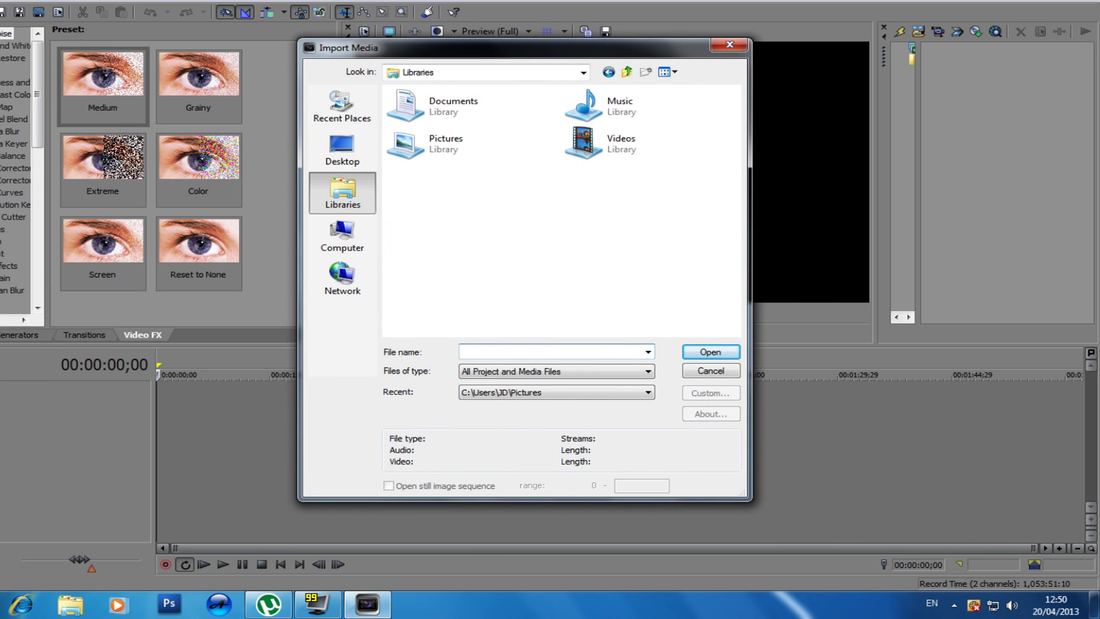
double_click(585, 140)
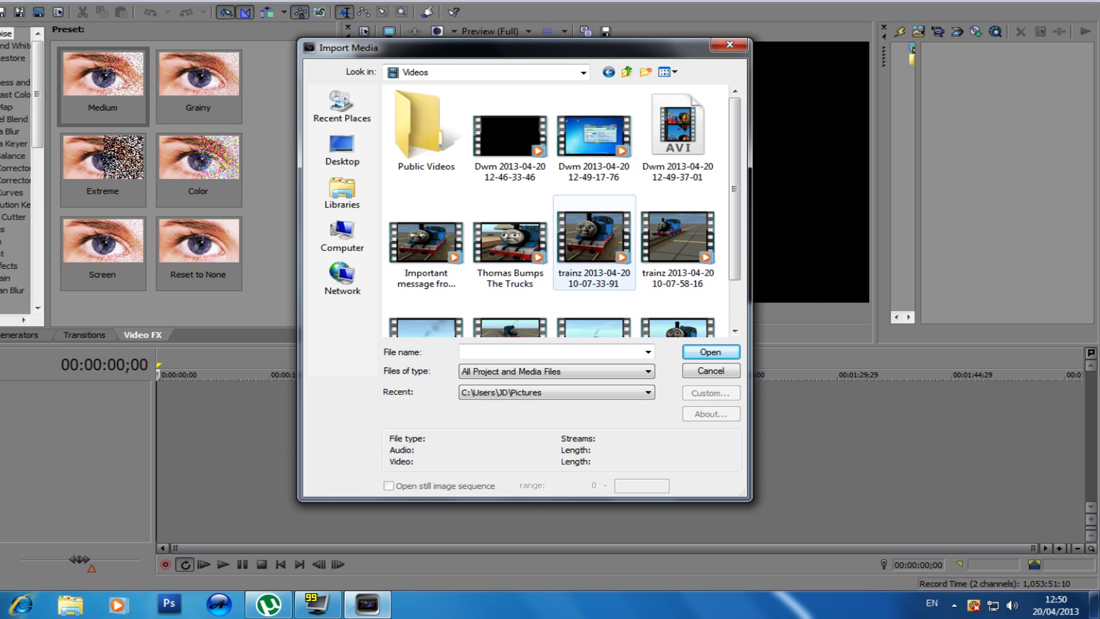
double_click(510, 137)
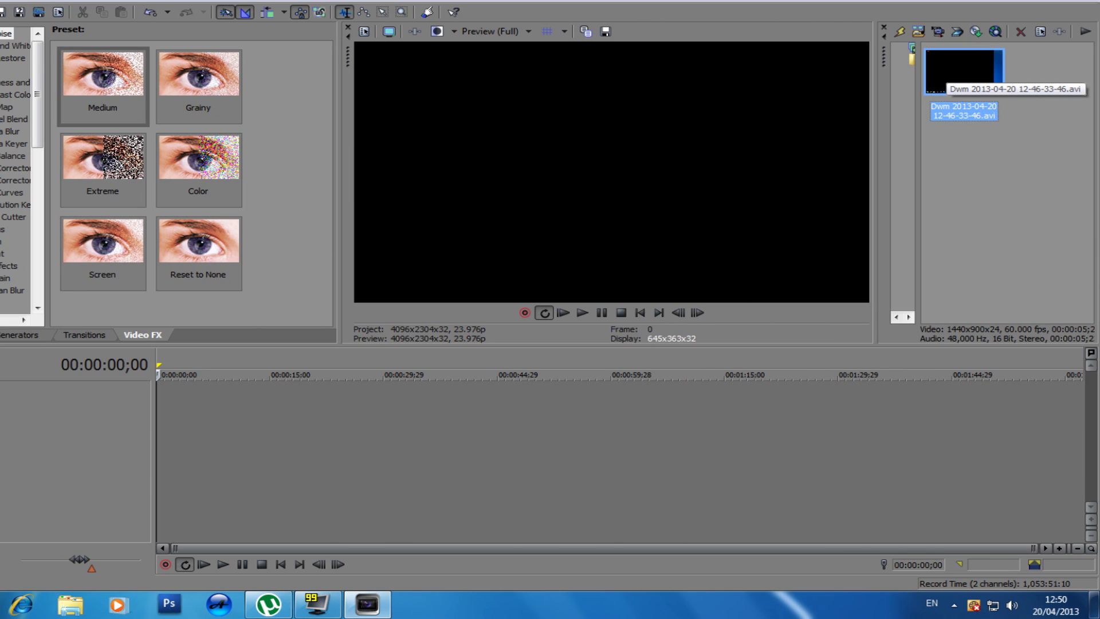
right_click(948, 71)
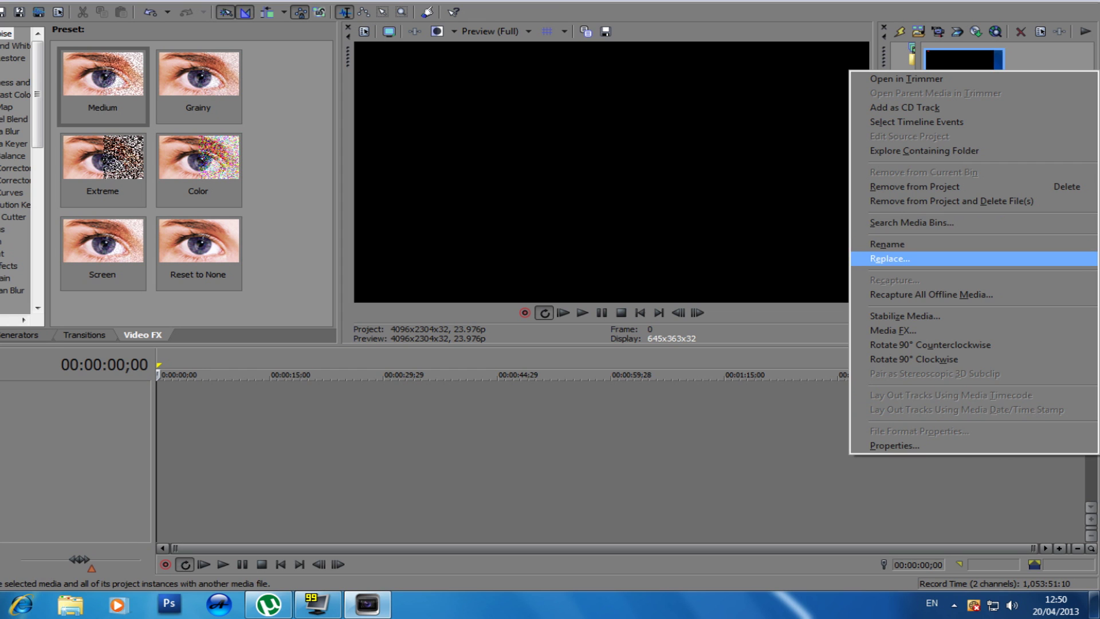
left_click(890, 259)
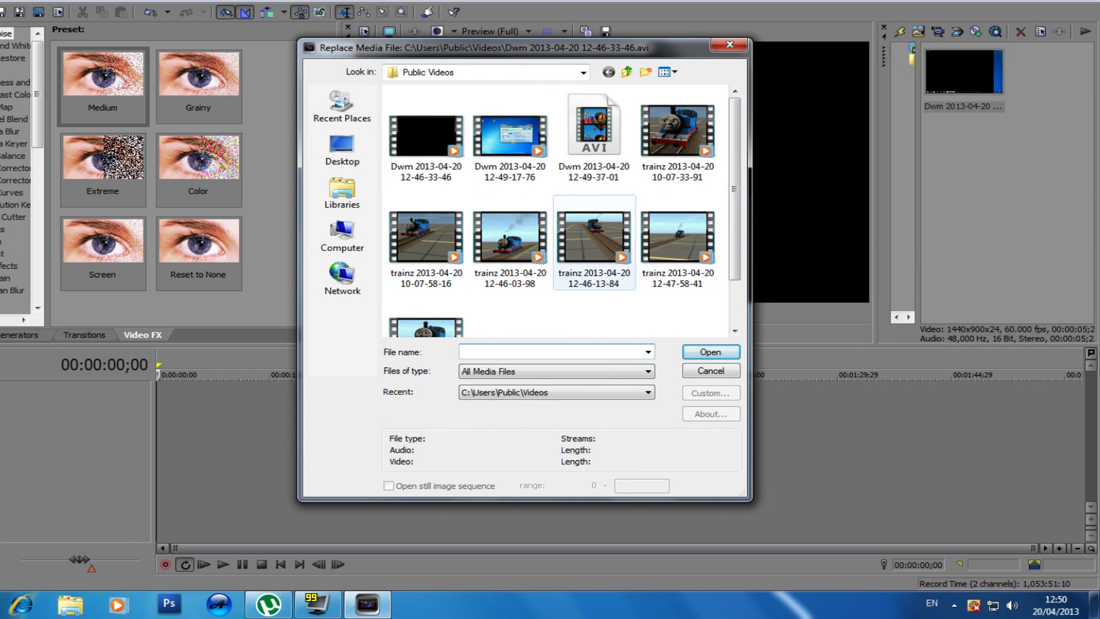
scroll(426, 286, "down", 2)
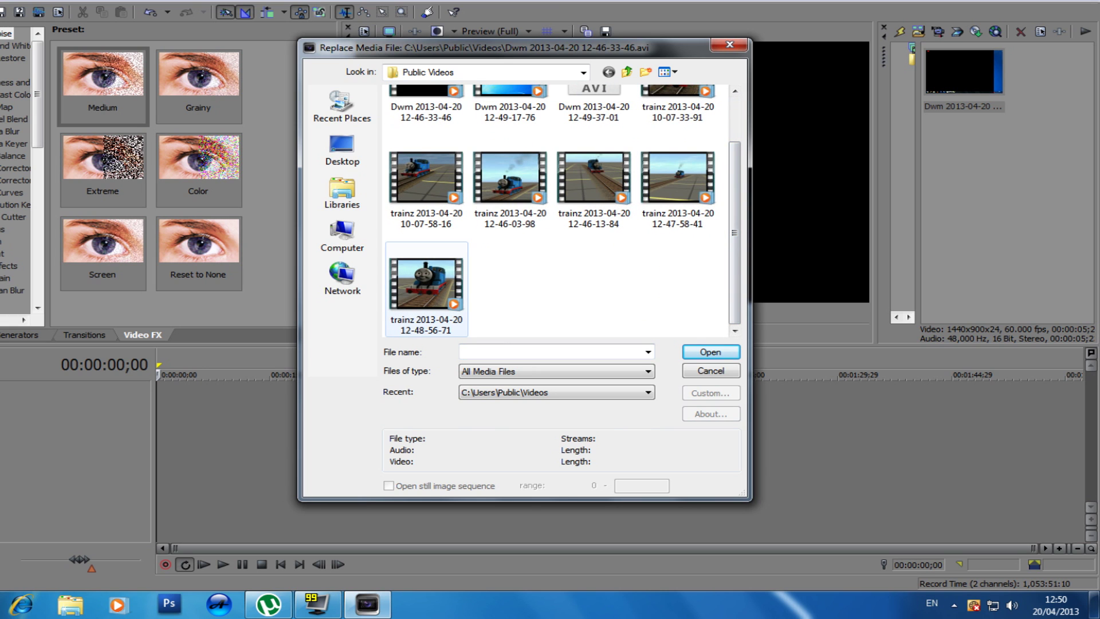
double_click(427, 284)
left_click_drag(964, 72, 157, 407)
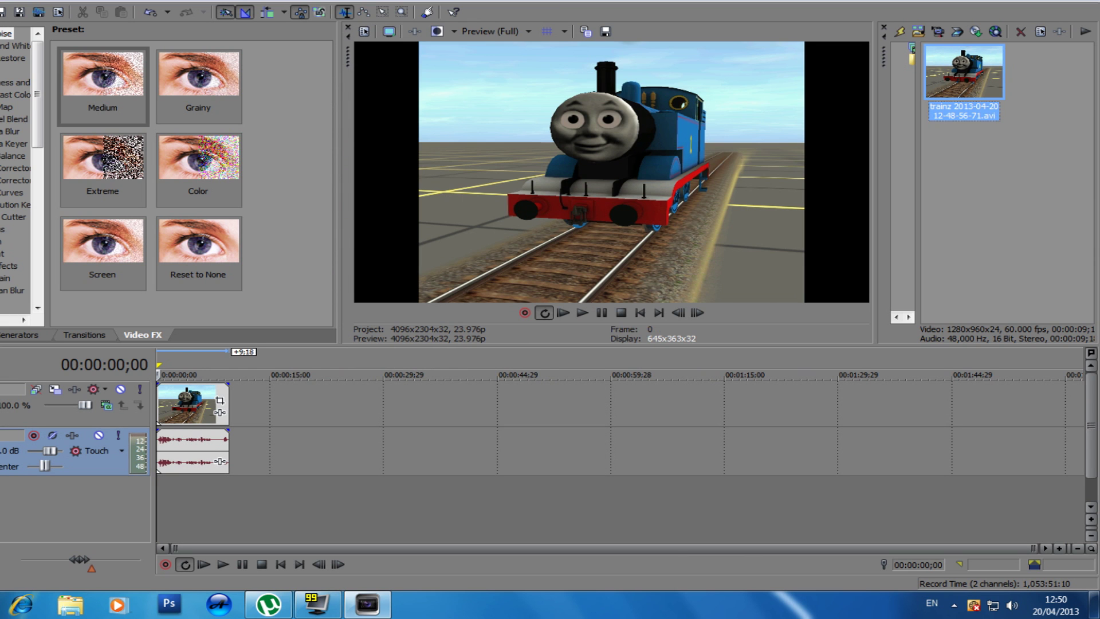
Turn off Maintain aspect ratio in the properties of the train clip's video event.
right_click(191, 401)
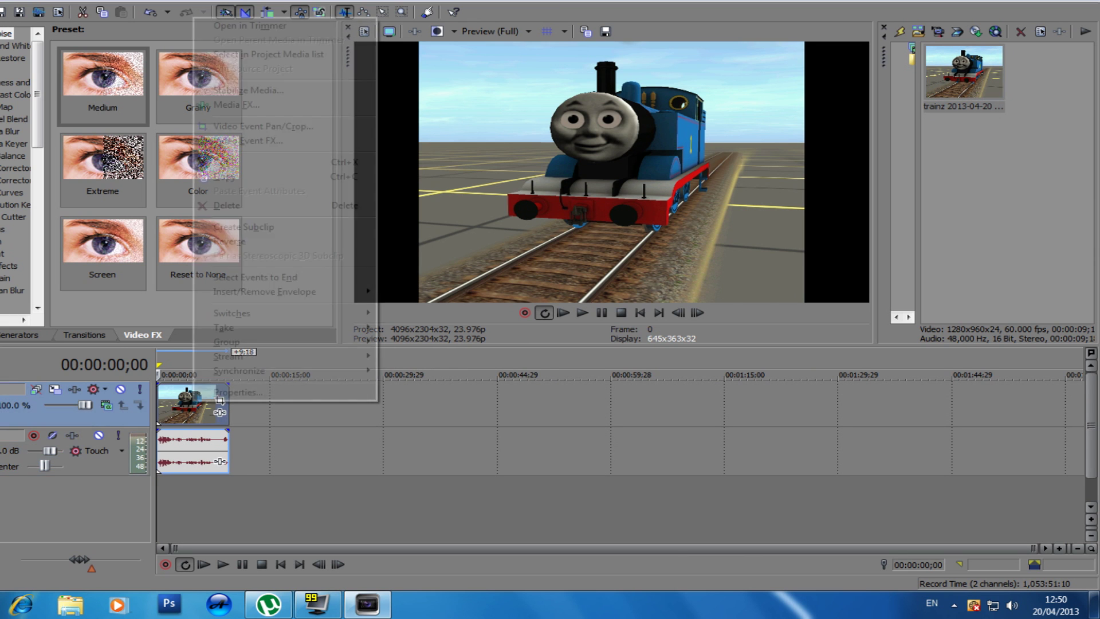
left_click(230, 393)
left_click(402, 169)
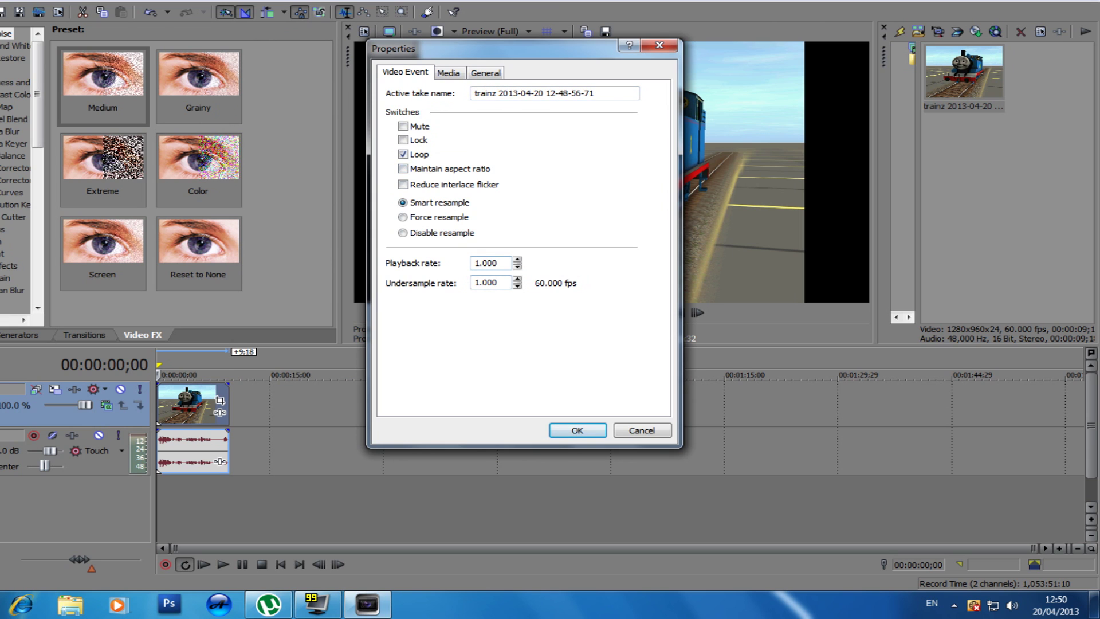
left_click(577, 430)
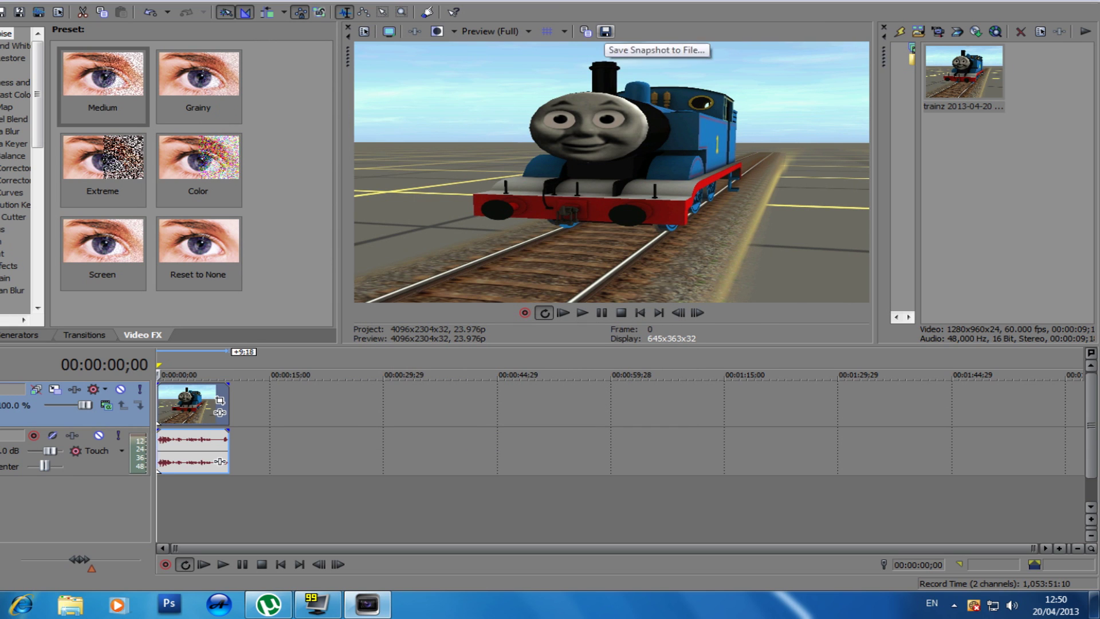
left_click(606, 31)
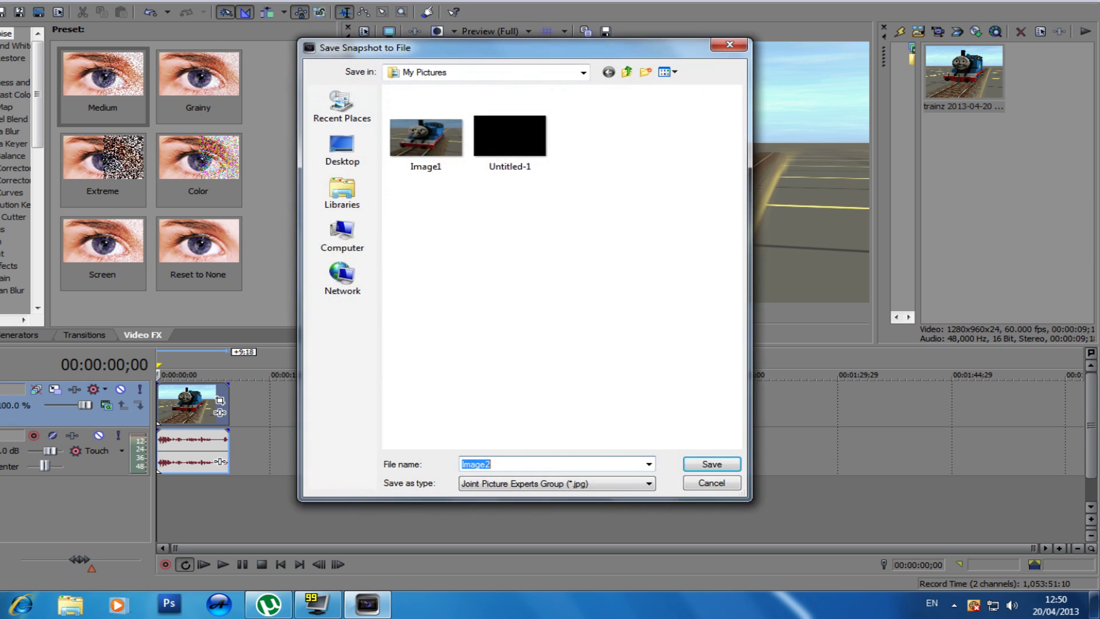
left_click(509, 131)
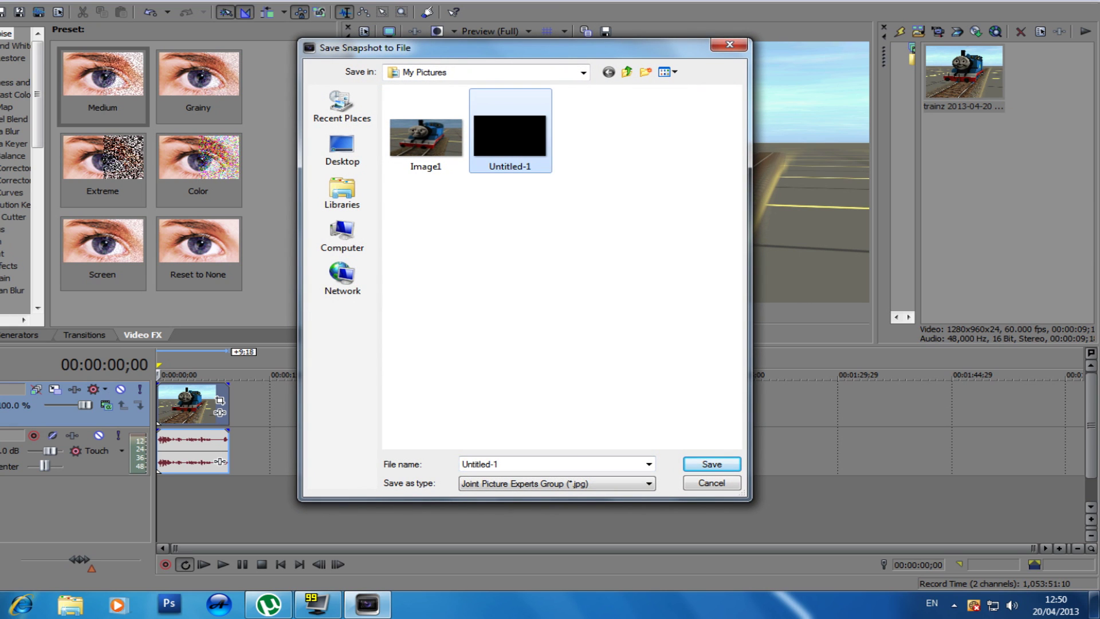
key("Tab")
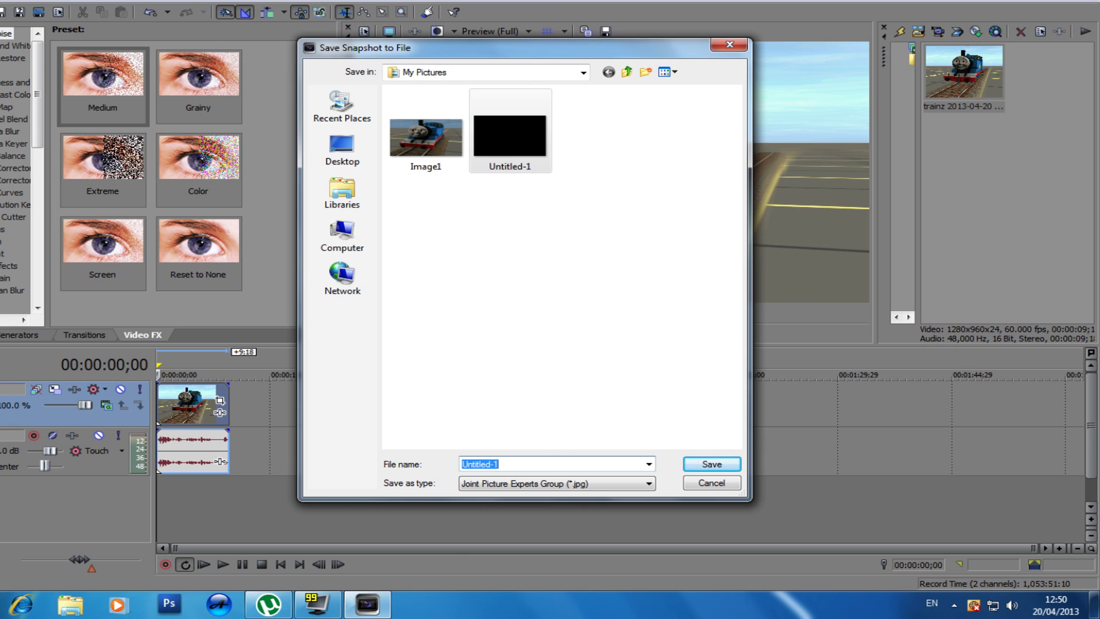
left_click(425, 137)
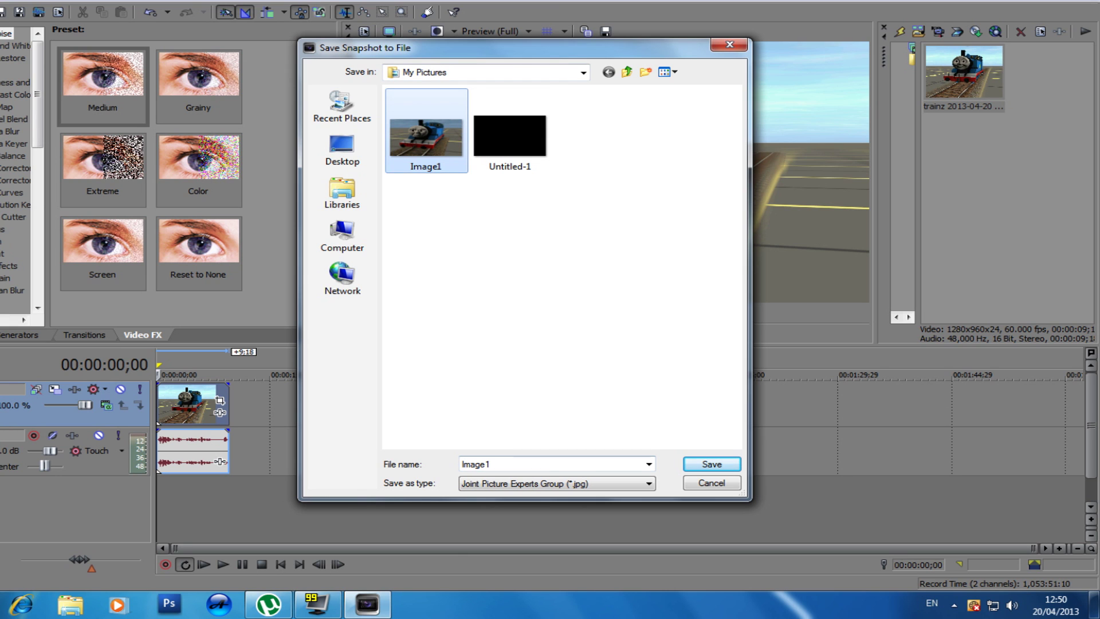
left_click(553, 464)
left_click(711, 482)
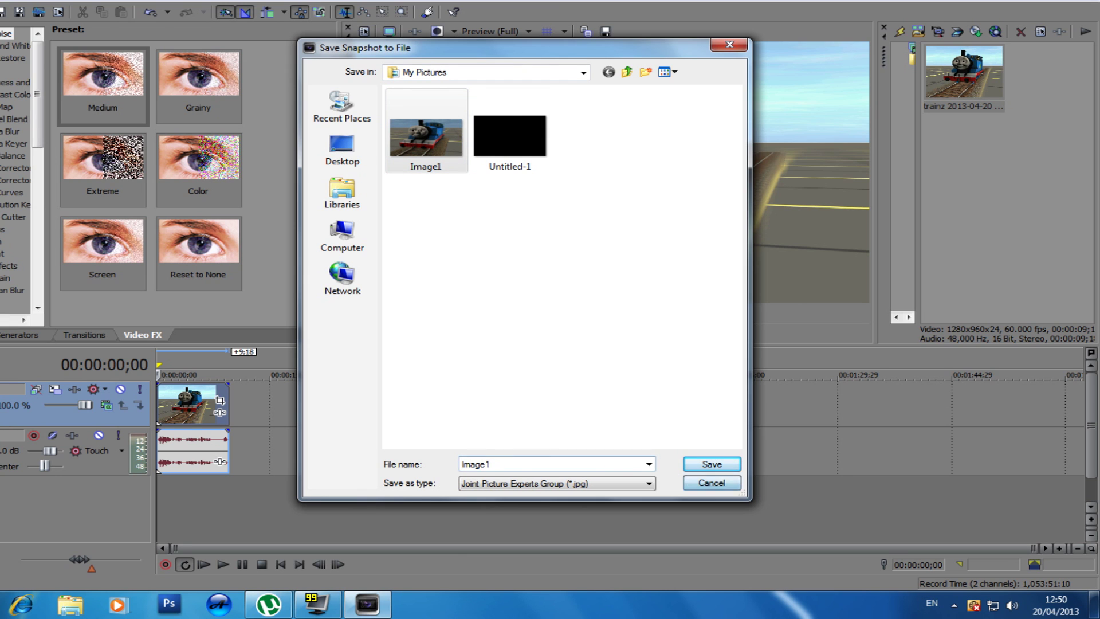
Save a snapshot of the current preview frame as the JPEG file Image2 in My Pictures.
left_click(606, 32)
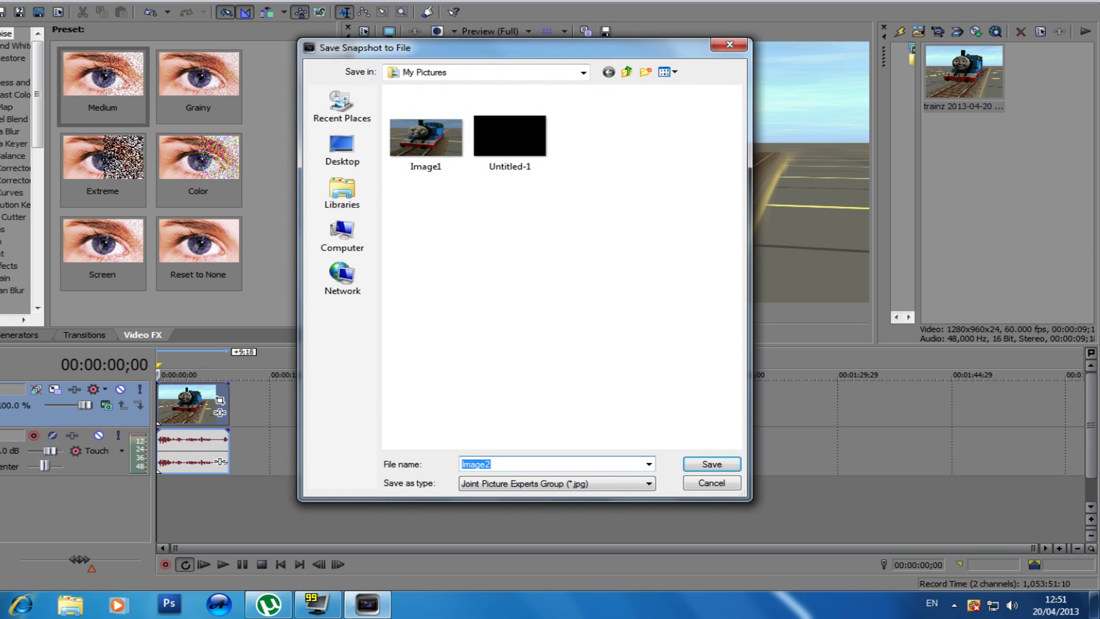
left_click(712, 463)
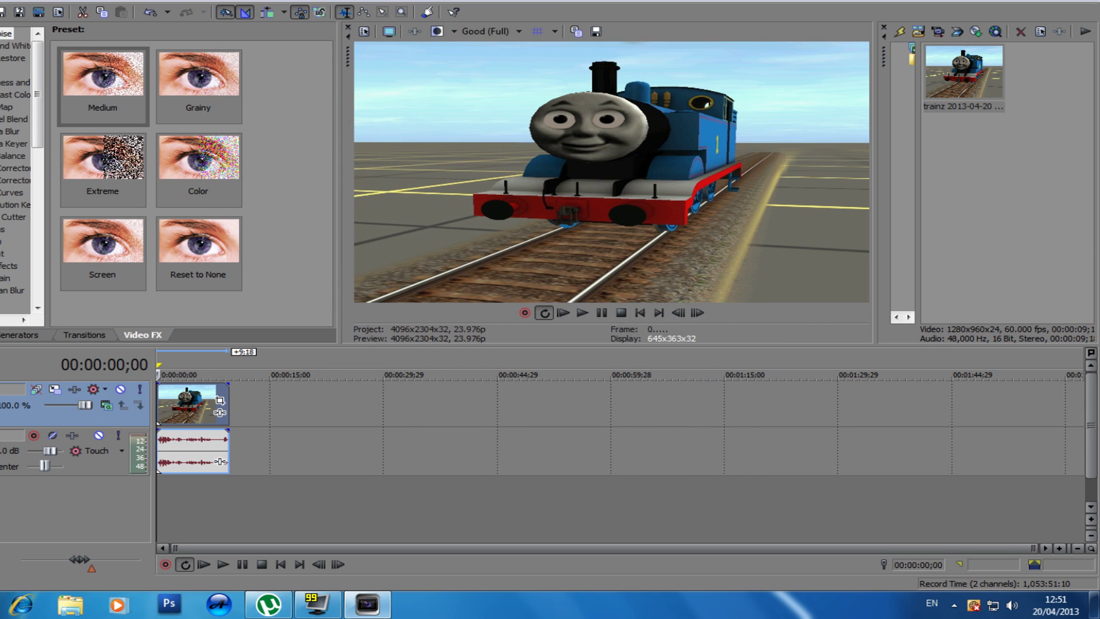
key("alt+F4")
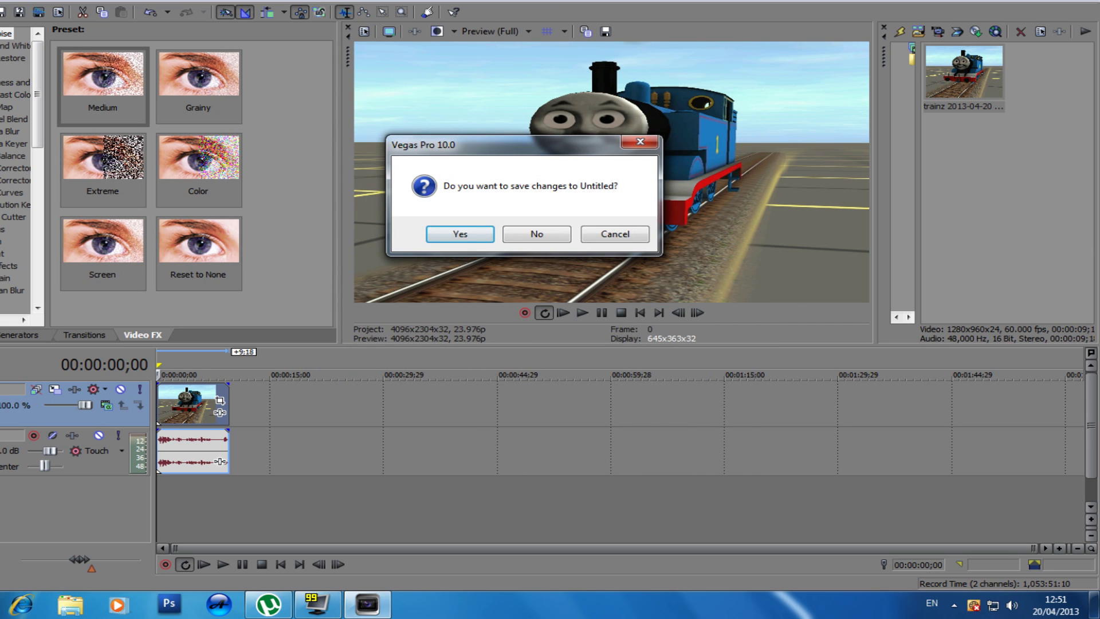
left_click(615, 234)
Switch to Photoshop and open the snapshot Image2 from My Pictures.
key("super+d")
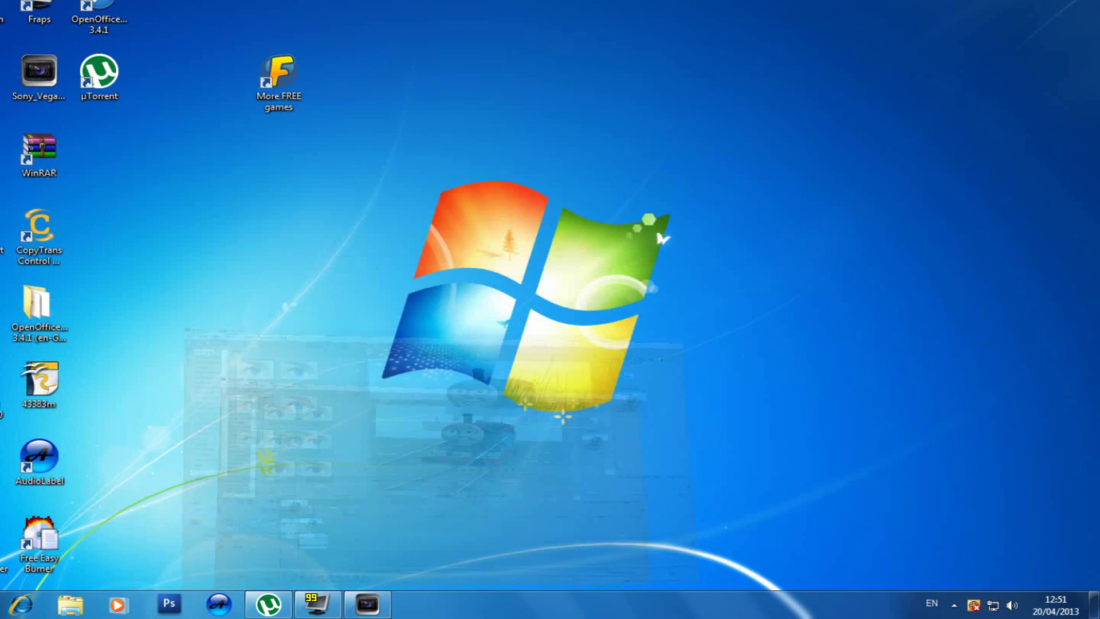
key("super+4")
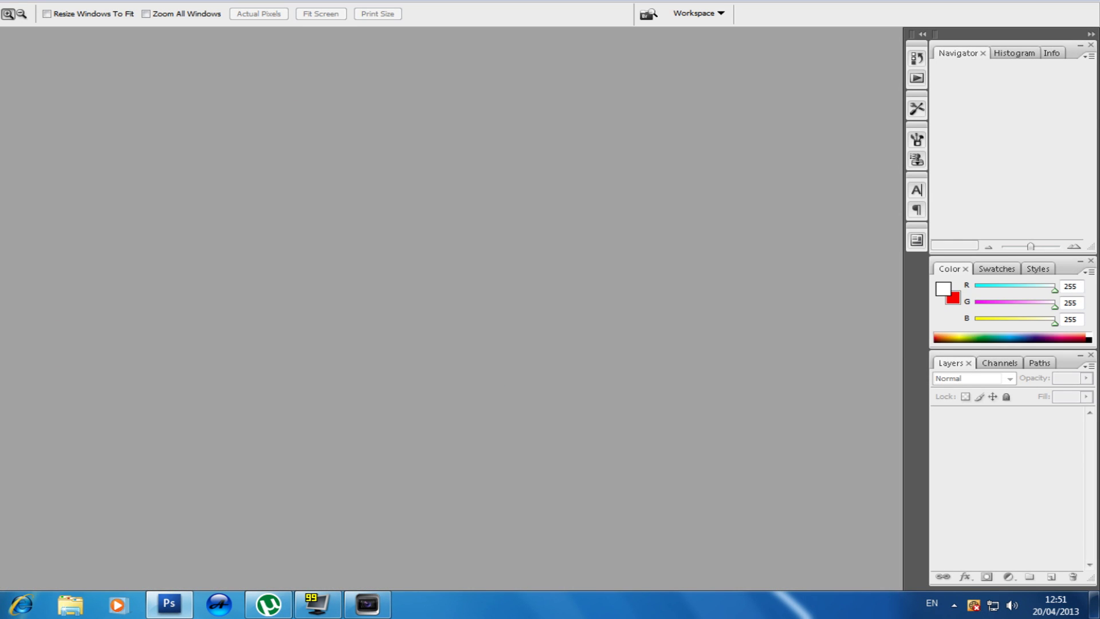
key("alt+f")
left_click(91, 24)
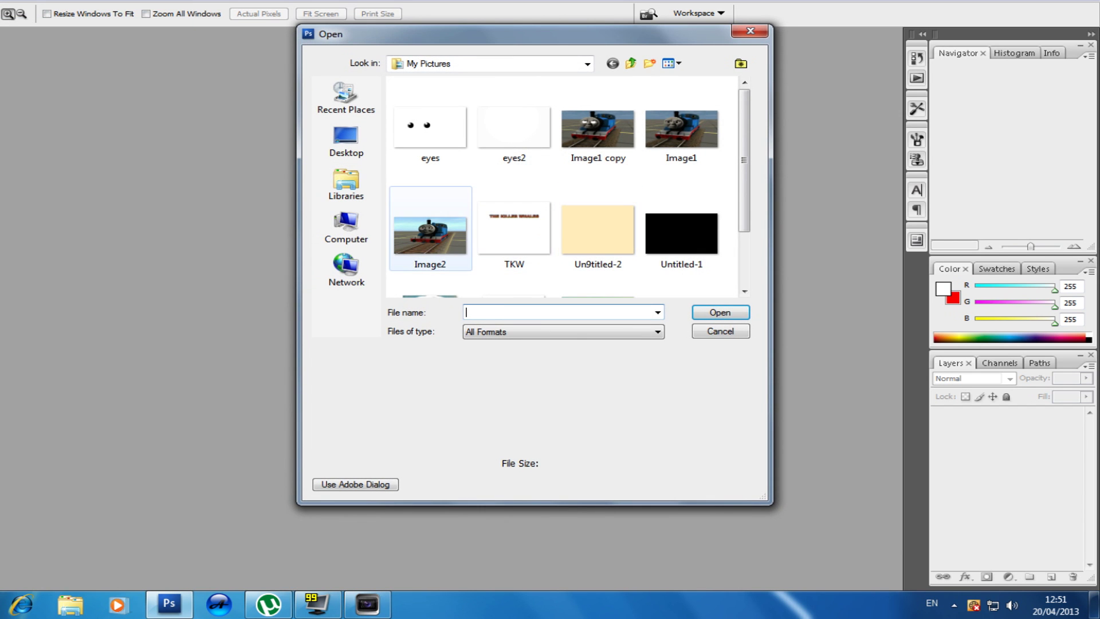
double_click(437, 229)
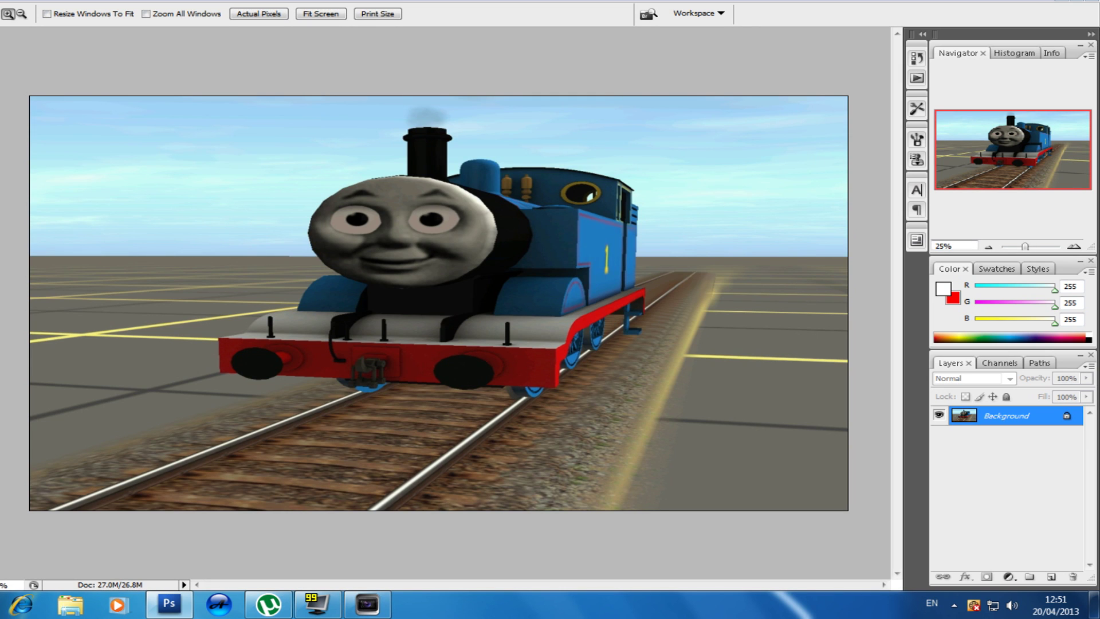
Convert the locked Background into Layer 0 and add an empty layer beneath it.
double_click(1006, 416)
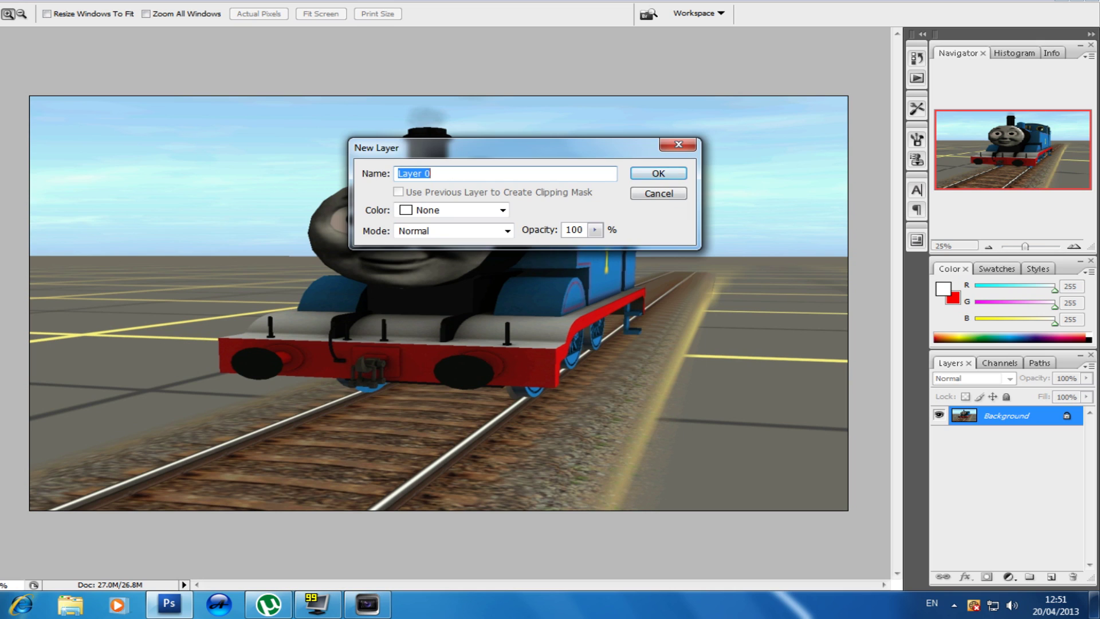
key("Return")
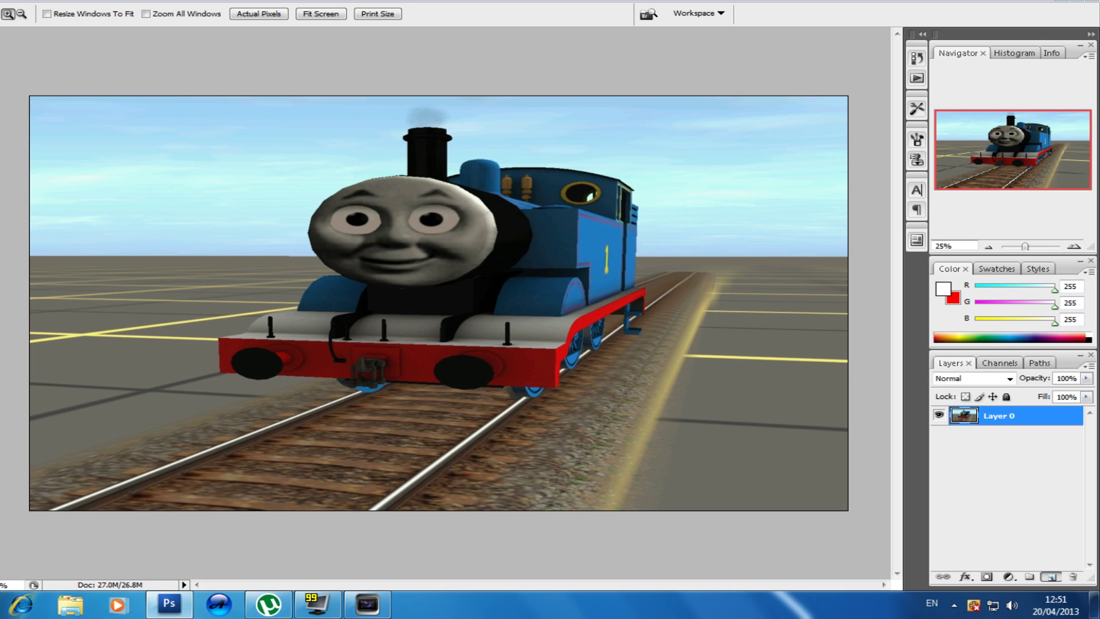
left_click(1051, 577)
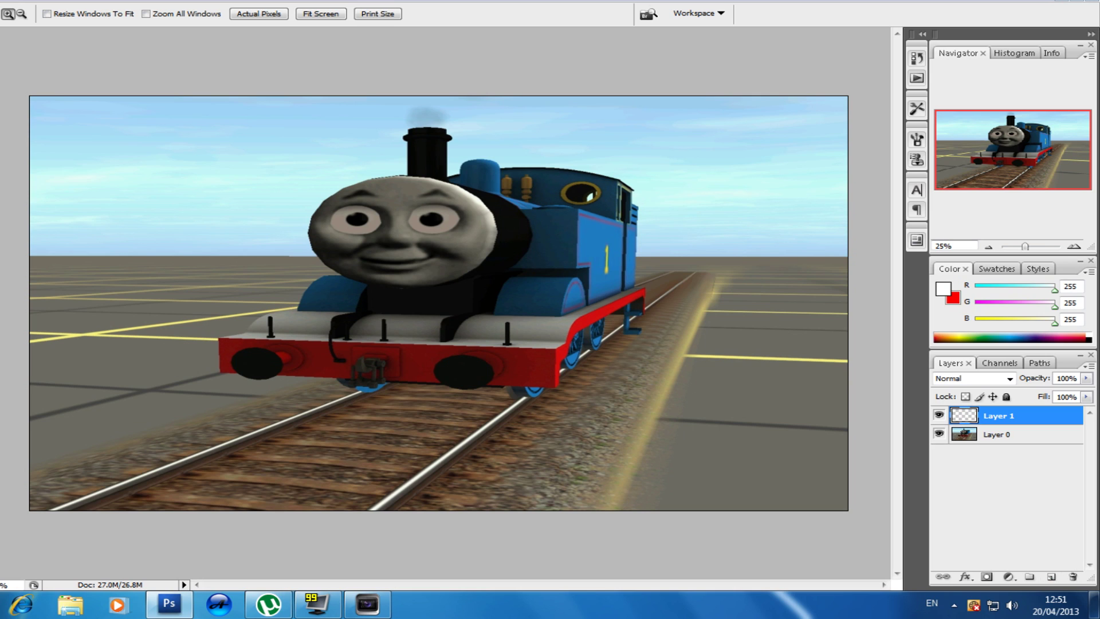
left_click_drag(1009, 416, 1009, 476)
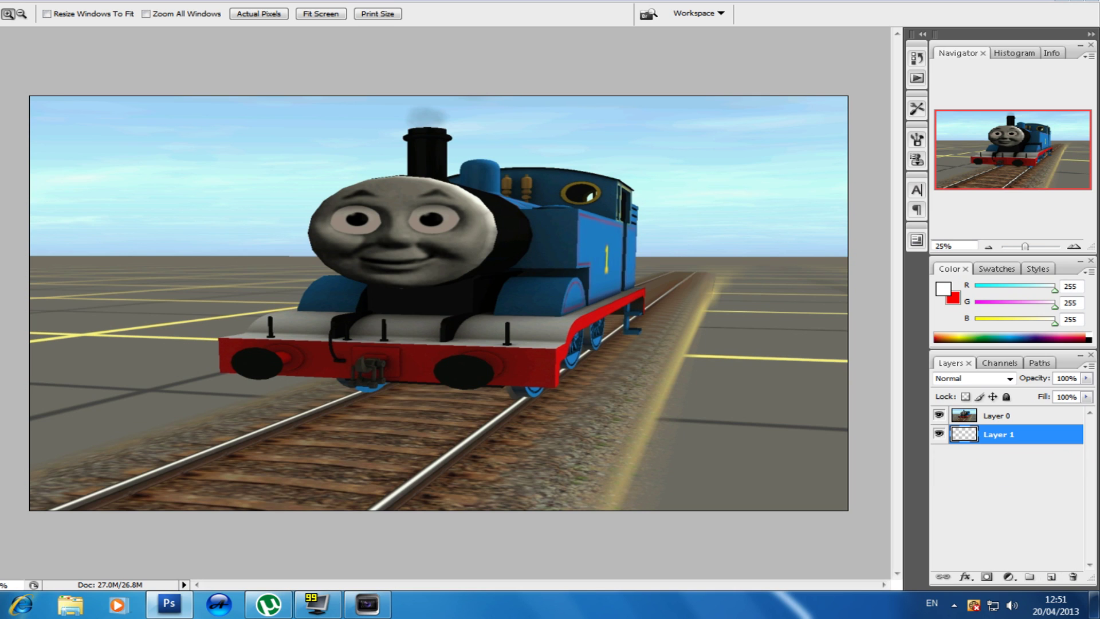
Select Layer 0 and set the Eraser's brush diameter to 70 px.
left_click(1009, 416)
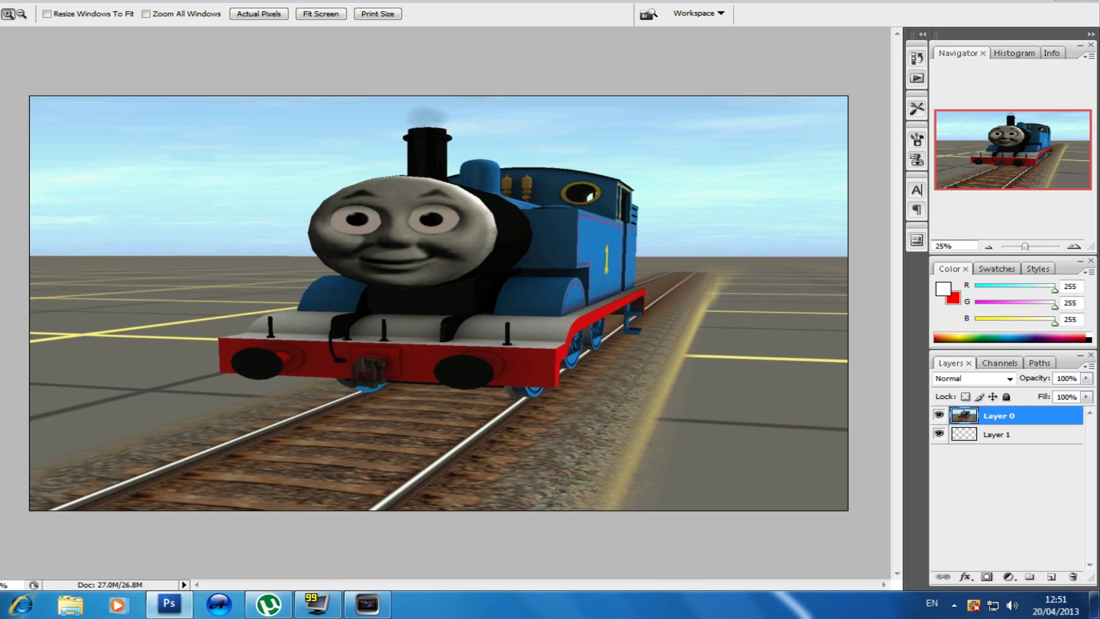
key("e")
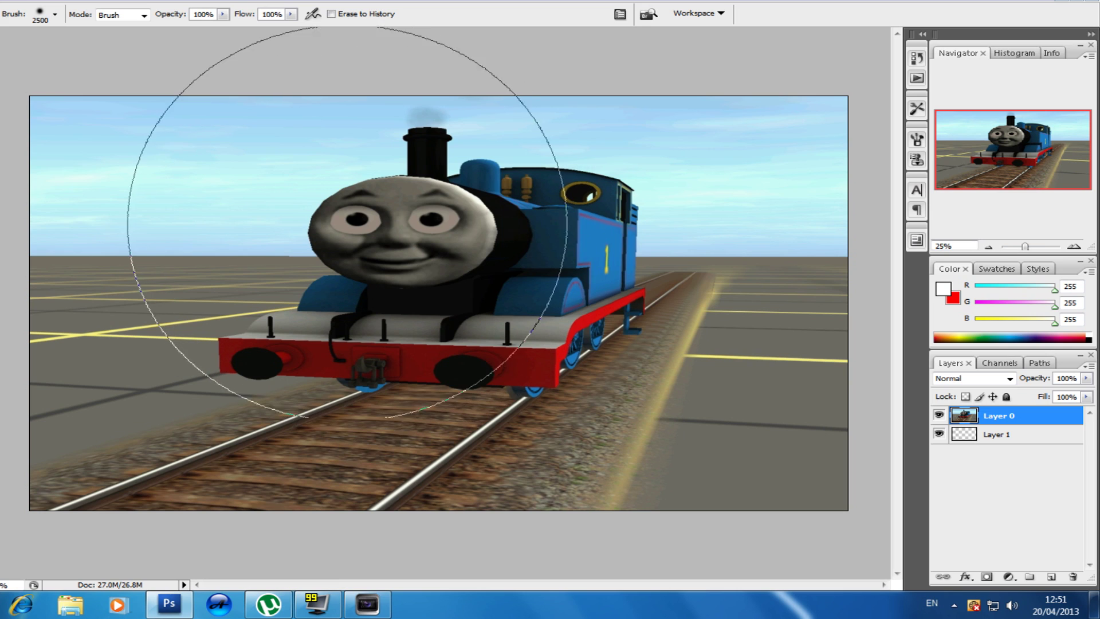
left_click(55, 14)
left_click_drag(125, 54, 1, 54)
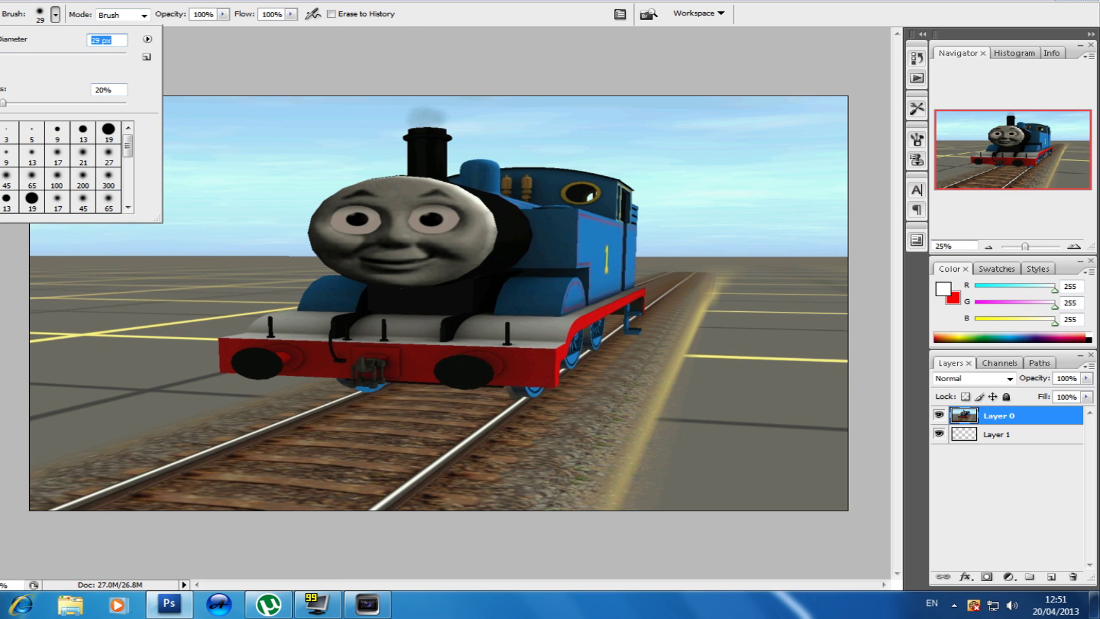
type("70")
key("Return")
Try erasing the pupil of the engine's eye on the left of its face, and undo the erasure.
mouse_move(351, 219)
left_mouse_down()
mouse_move(360, 221)
mouse_move(347, 215)
left_mouse_up()
left_click(55, 14)
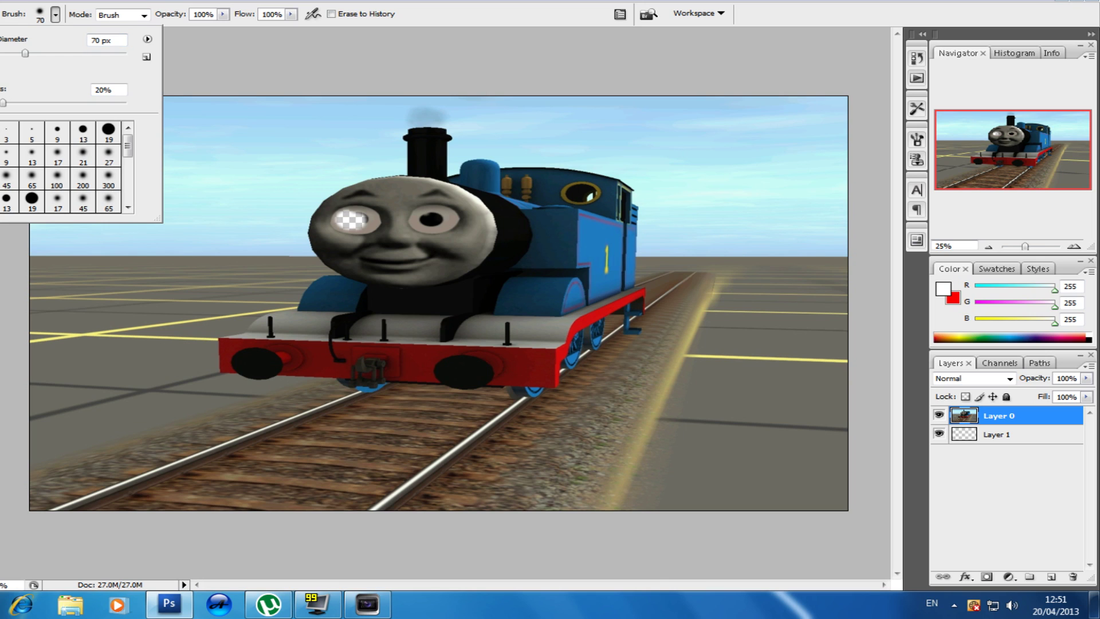
key("ctrl+z")
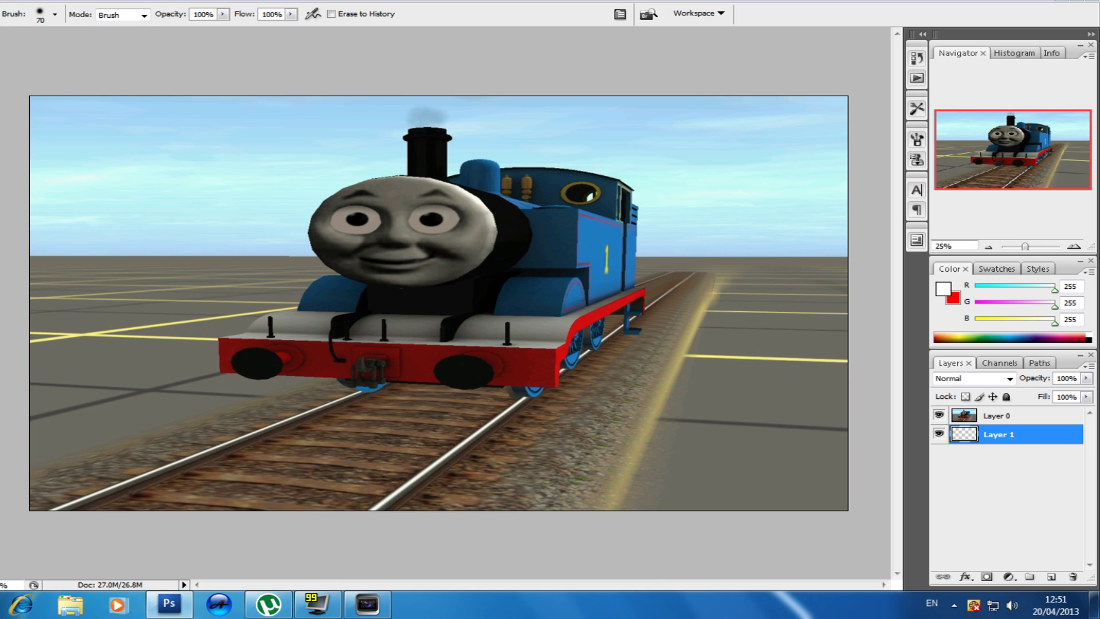
Raise the Eraser brush's hardness to the maximum and select Layer 0 for erasing.
left_click(55, 14)
left_click_drag(3, 103, 126, 103)
left_click(353, 215)
left_click(999, 415)
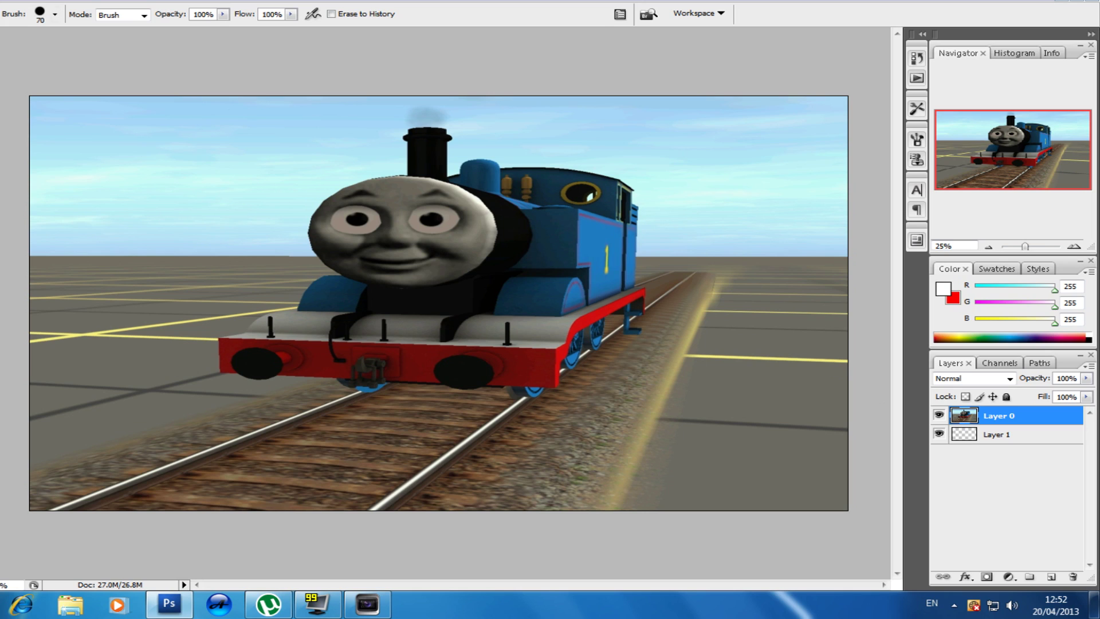
Set the Eraser brush's hardness to 60% and its diameter to 112 px.
left_click(356, 218)
key("ctrl+z")
left_click(55, 14)
left_click_drag(125, 102, 64, 103)
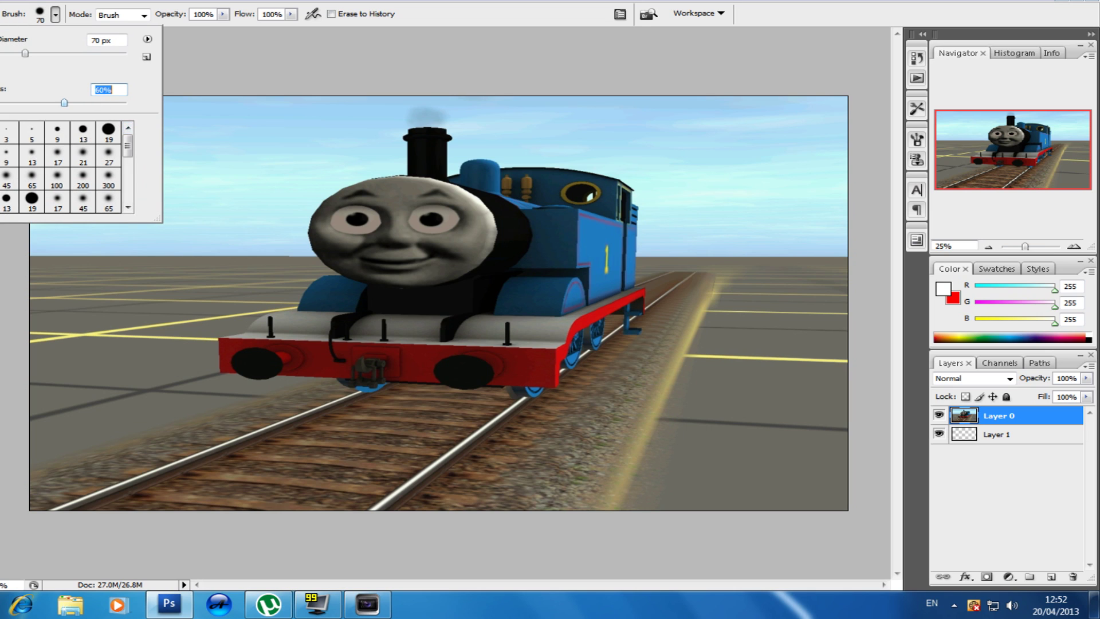
left_click_drag(25, 53, 54, 54)
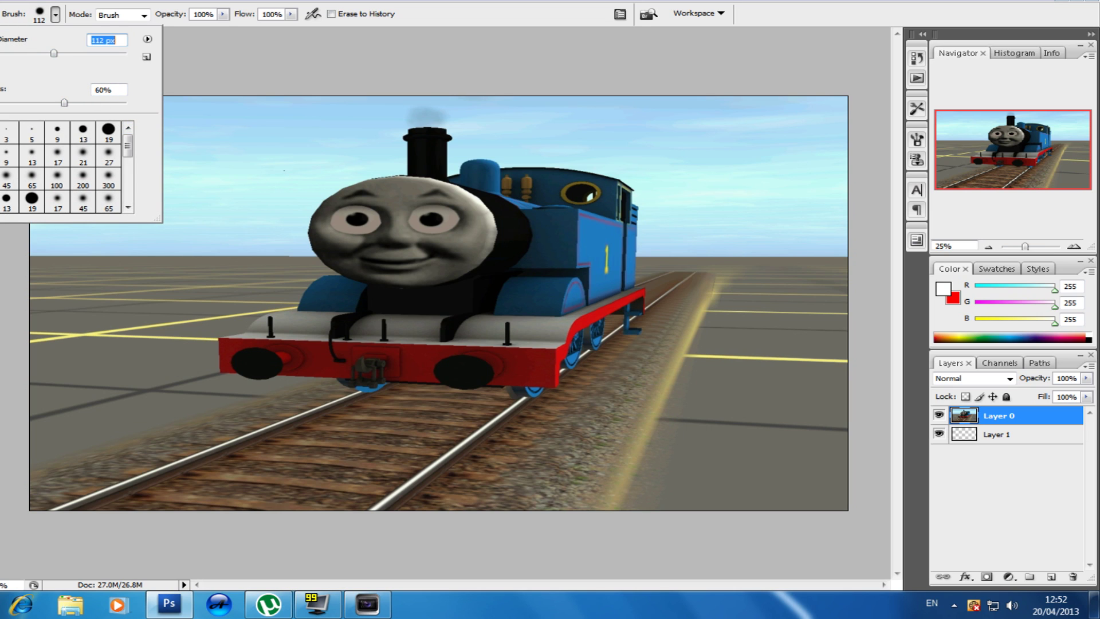
key("Return")
Erase both of the engine's eyes on Layer 0 and undo the surplus last stroke.
mouse_move(346, 215)
left_mouse_down()
mouse_move(376, 220)
mouse_move(349, 222)
mouse_move(367, 216)
left_mouse_up()
mouse_move(427, 223)
left_mouse_down()
mouse_move(446, 216)
mouse_move(428, 223)
left_mouse_up()
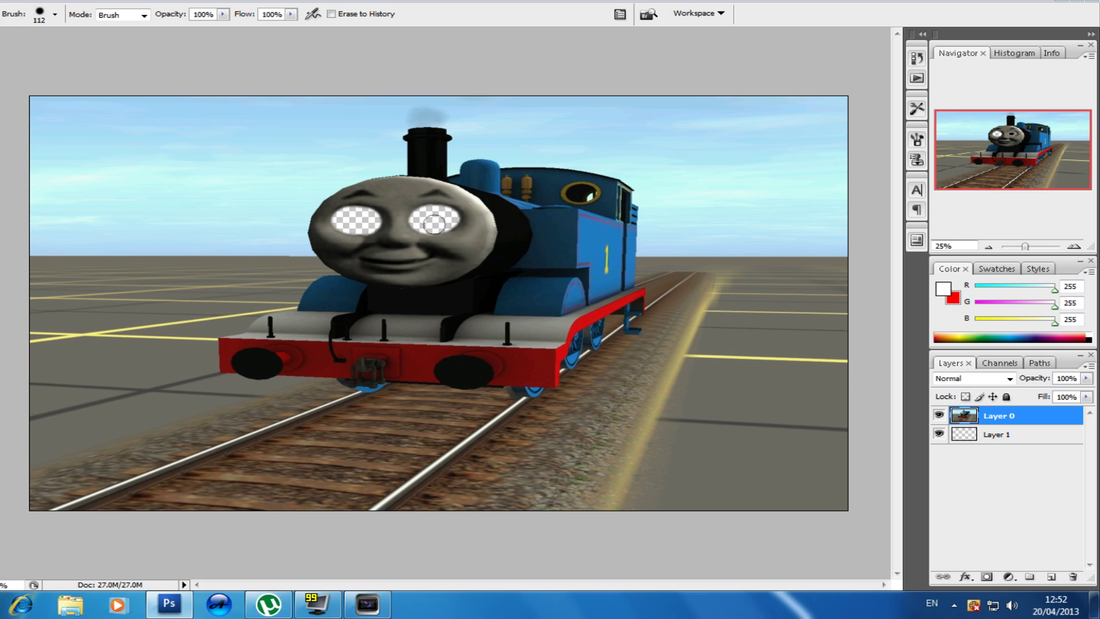
mouse_move(434, 224)
left_mouse_down()
mouse_move(451, 215)
mouse_move(437, 216)
left_mouse_up()
key("ctrl+z")
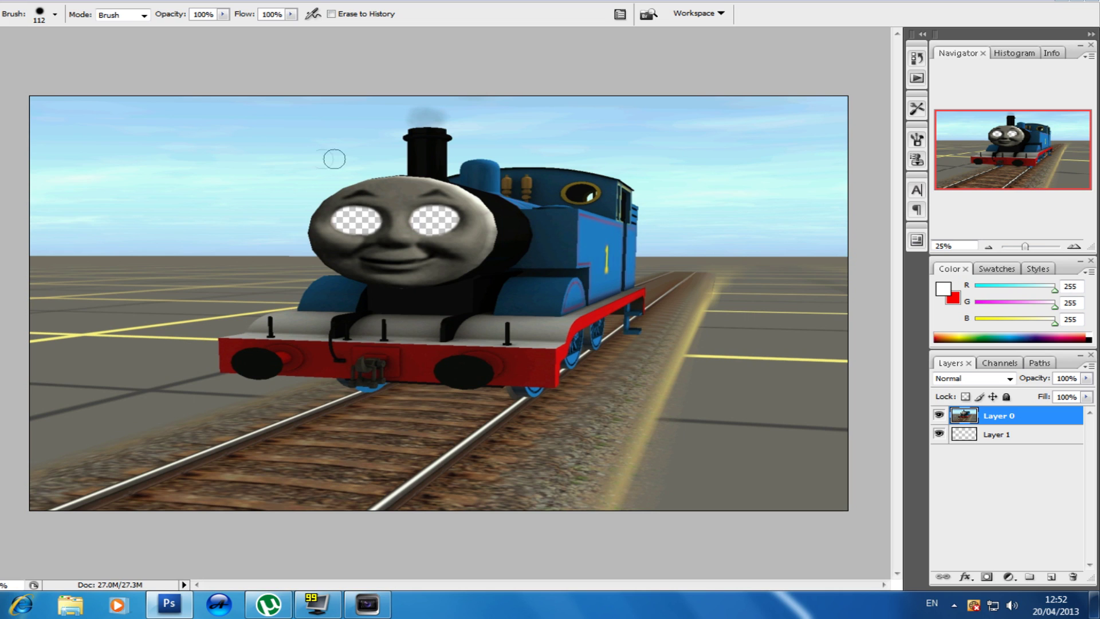
Save the eyeless image as a PNG copy named TTTE in My Pictures.
key("alt+f")
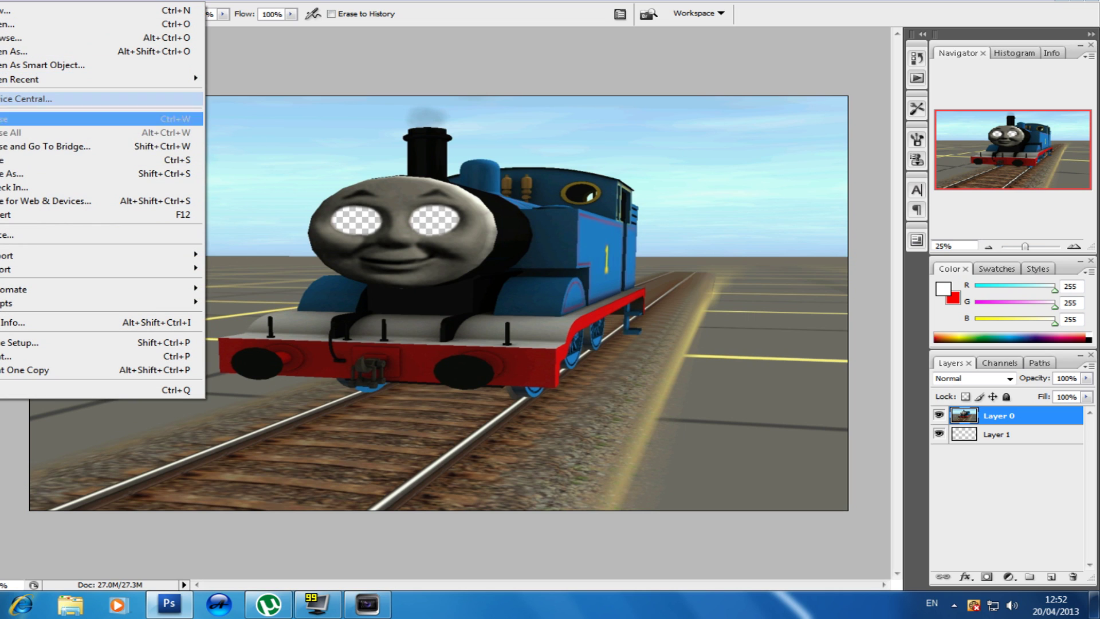
key("Return")
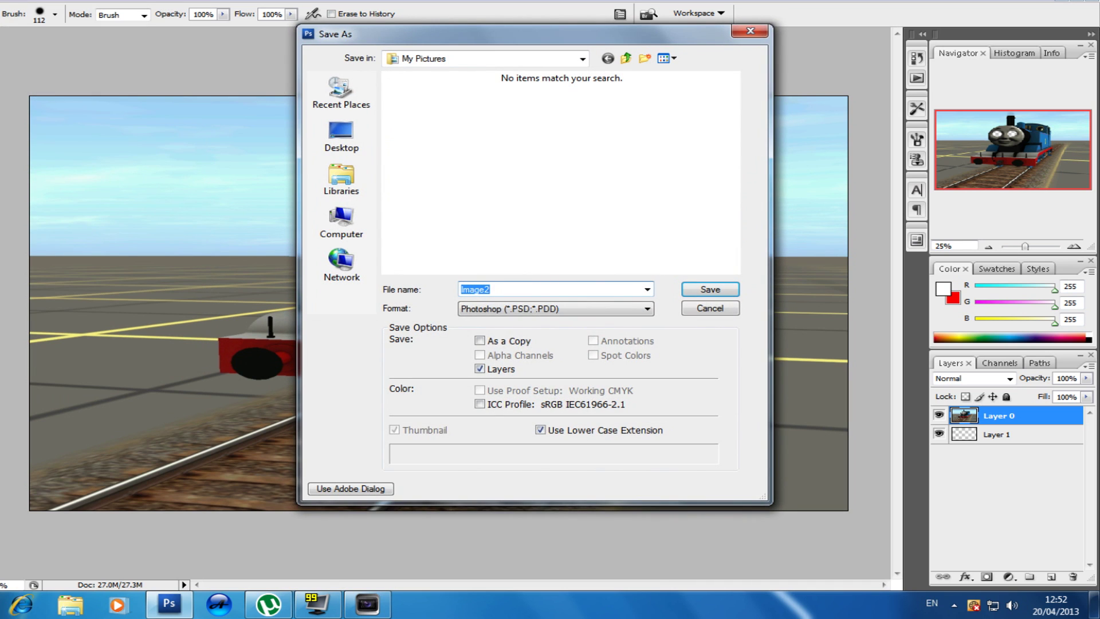
left_click(554, 308)
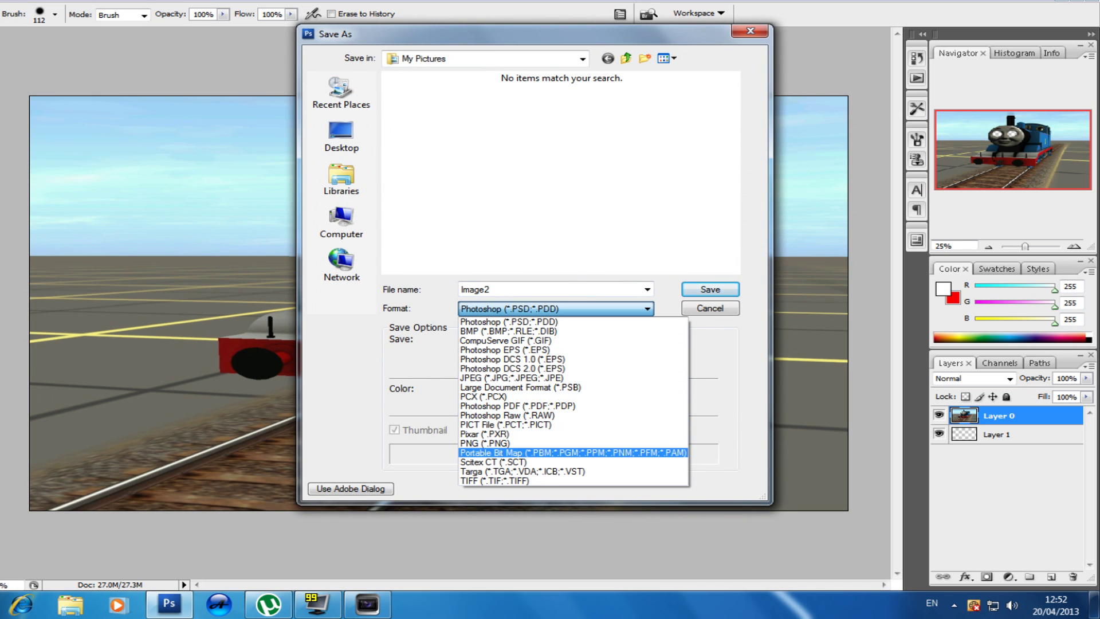
left_click(504, 442)
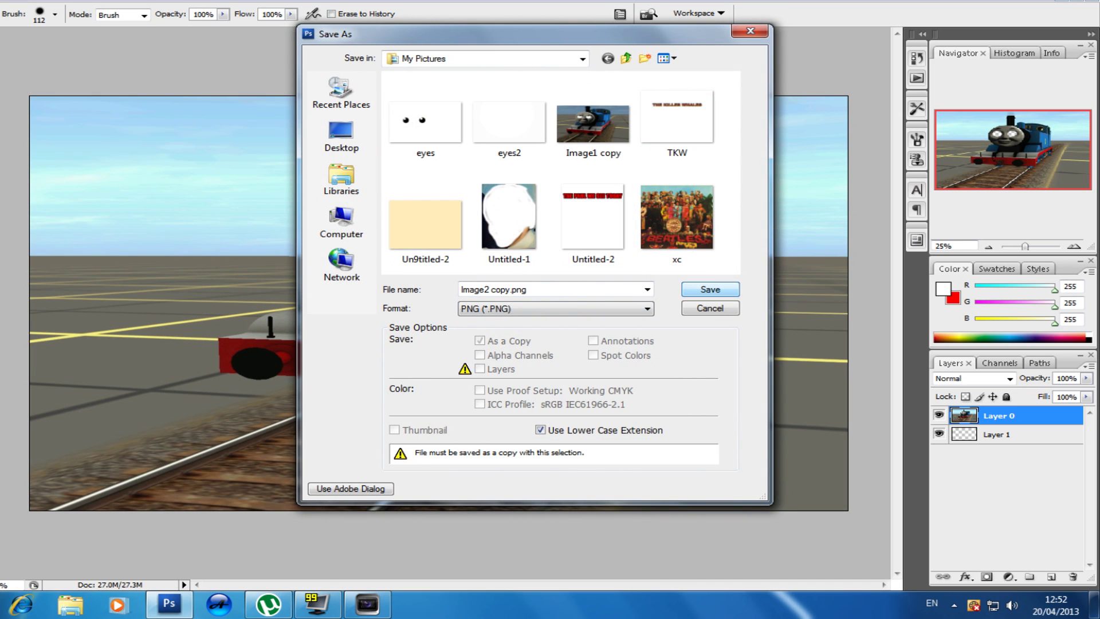
key("shift+Tab")
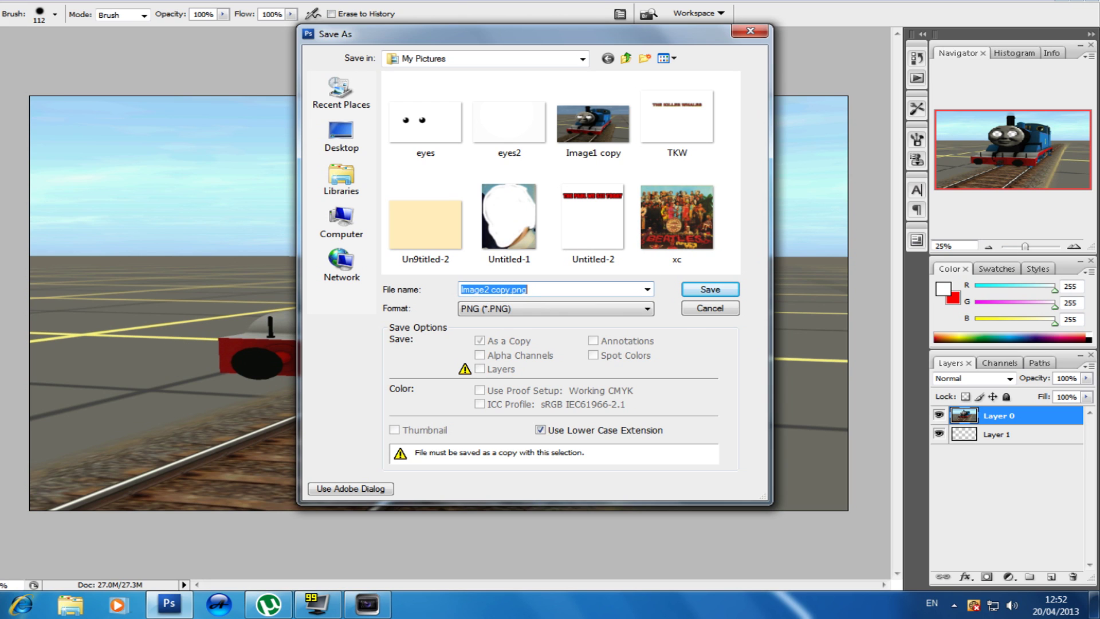
type("TT")
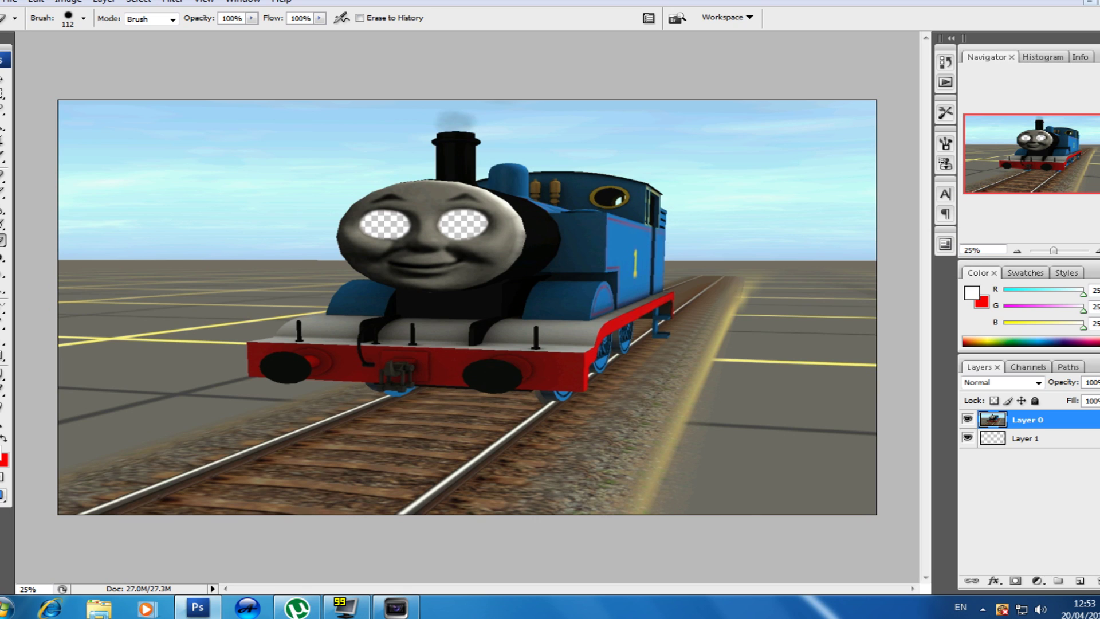
Switch to Fraps, set the benchmark stop time to 900 seconds, and minimize its window.
left_click(345, 608)
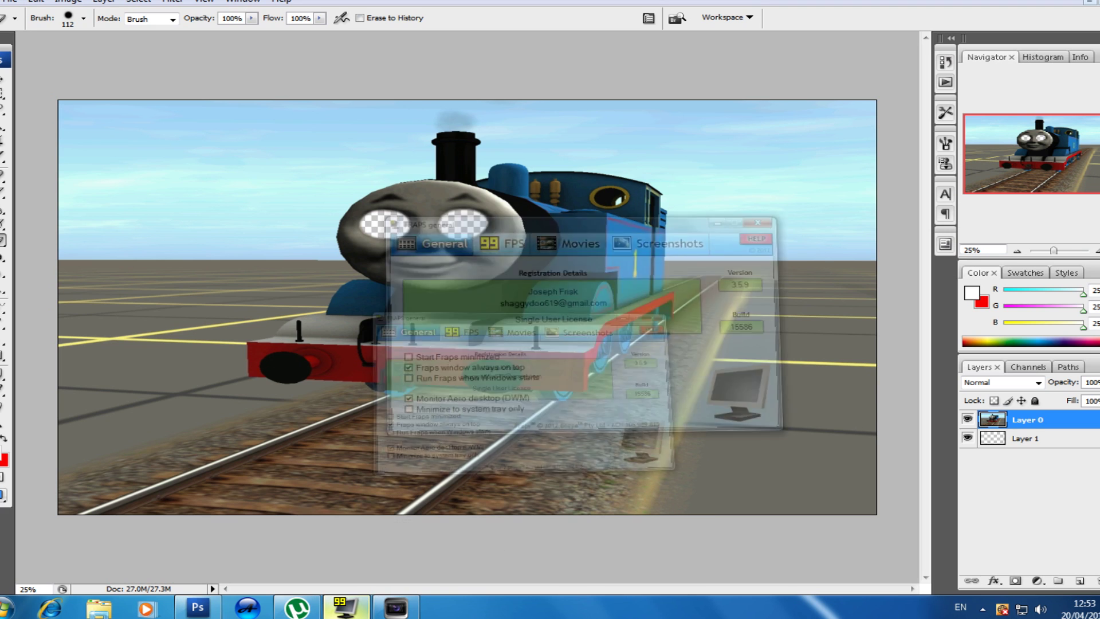
left_click(540, 164)
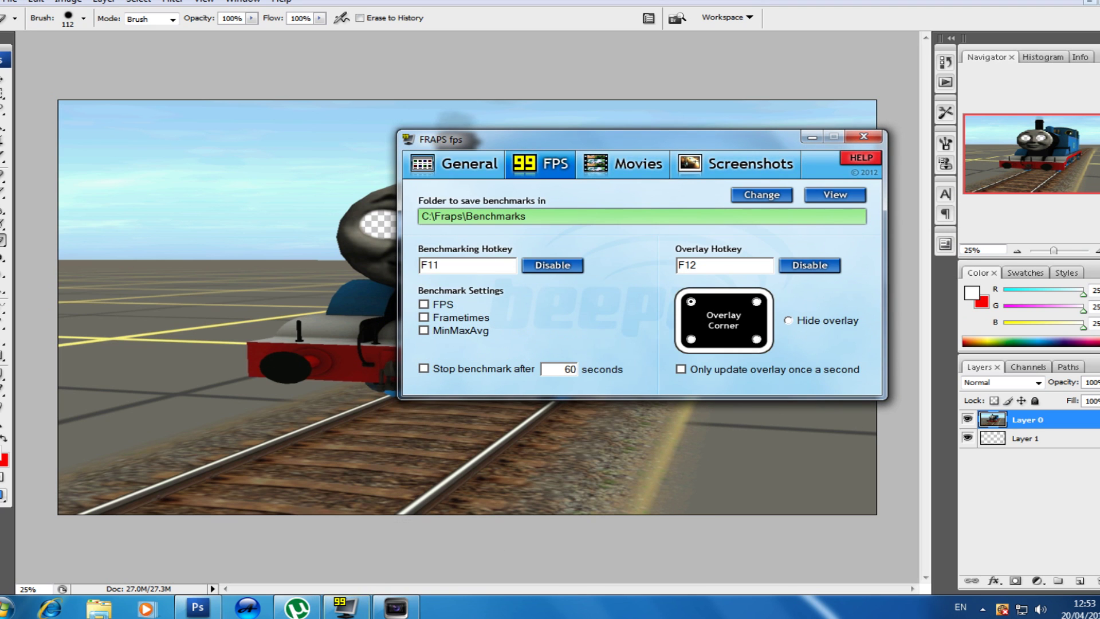
double_click(566, 369)
type("900")
left_click(812, 137)
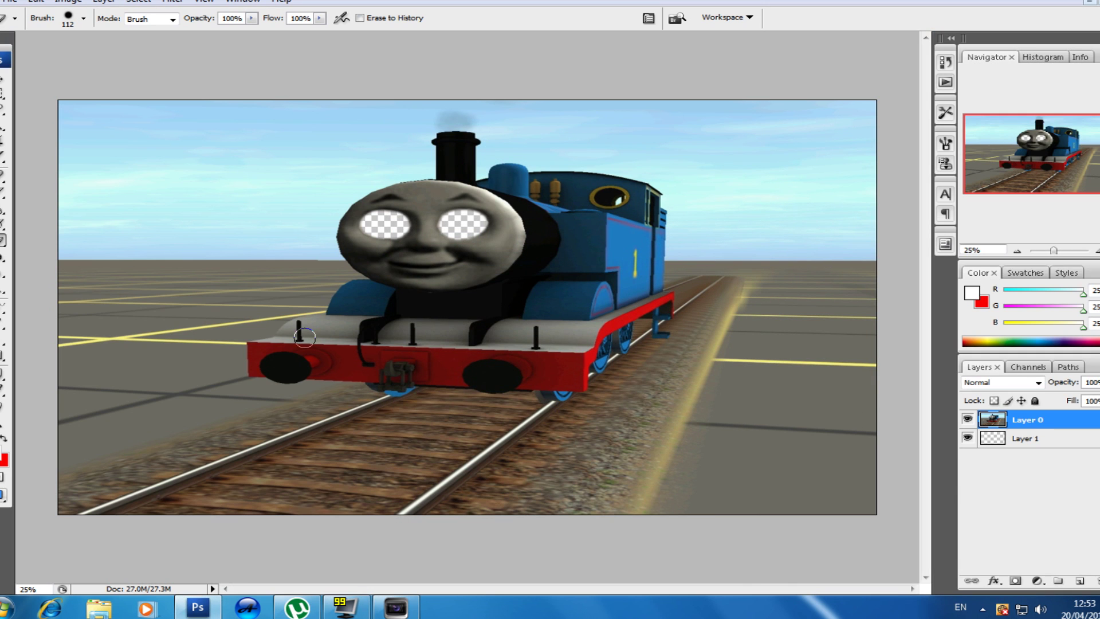
Switch to Sony Vegas and import the TTTE PNG image from the Pictures library.
left_click(396, 607)
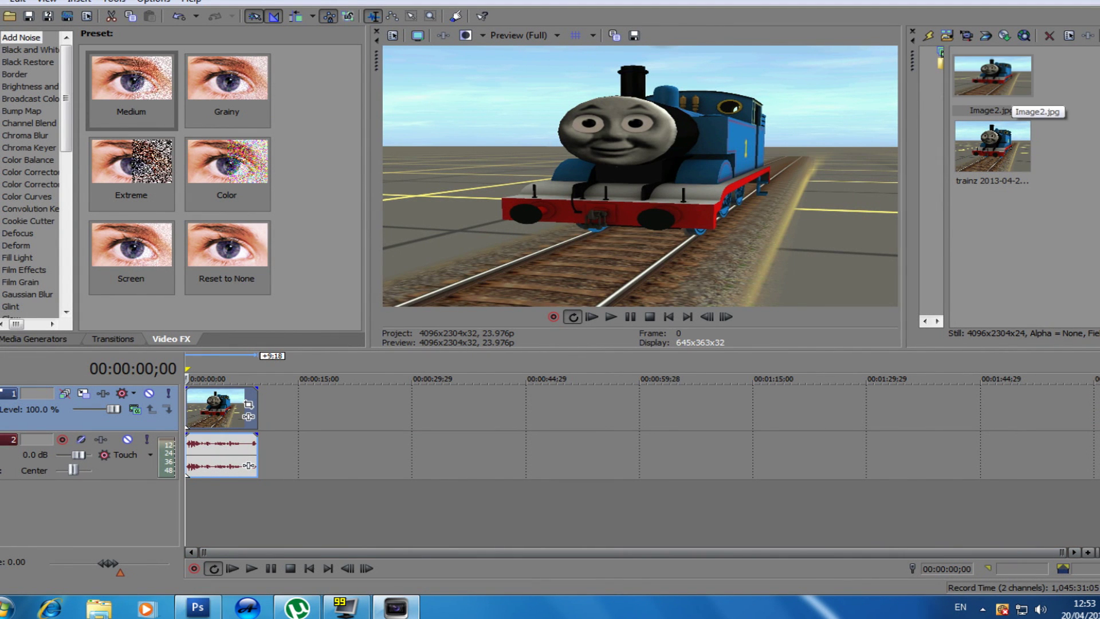
left_click(4, 1)
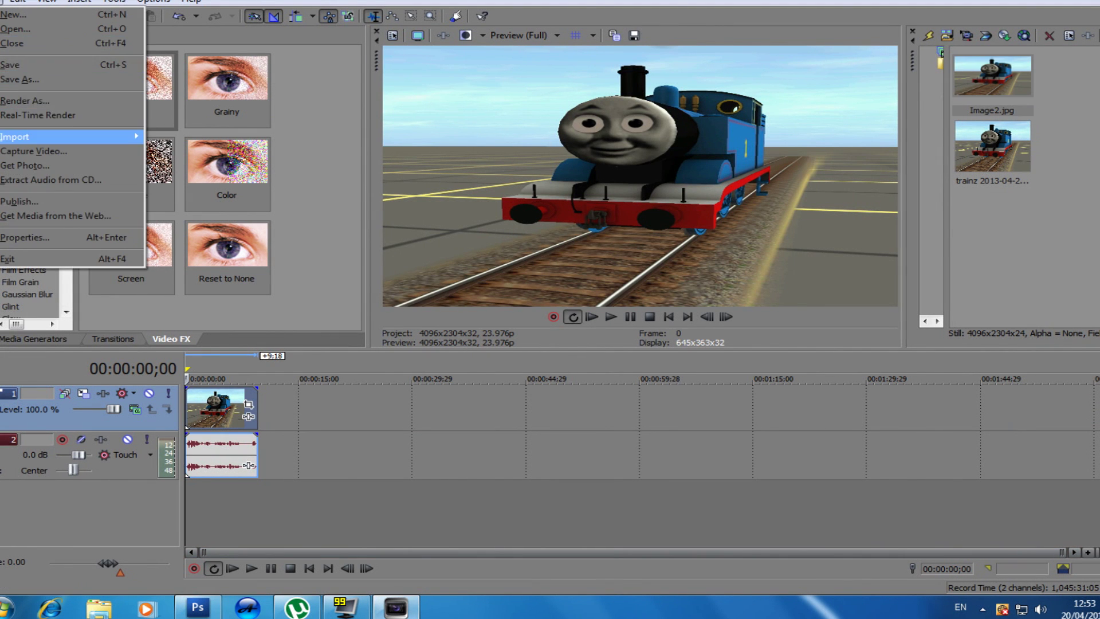
mouse_move(68, 136)
left_click(172, 136)
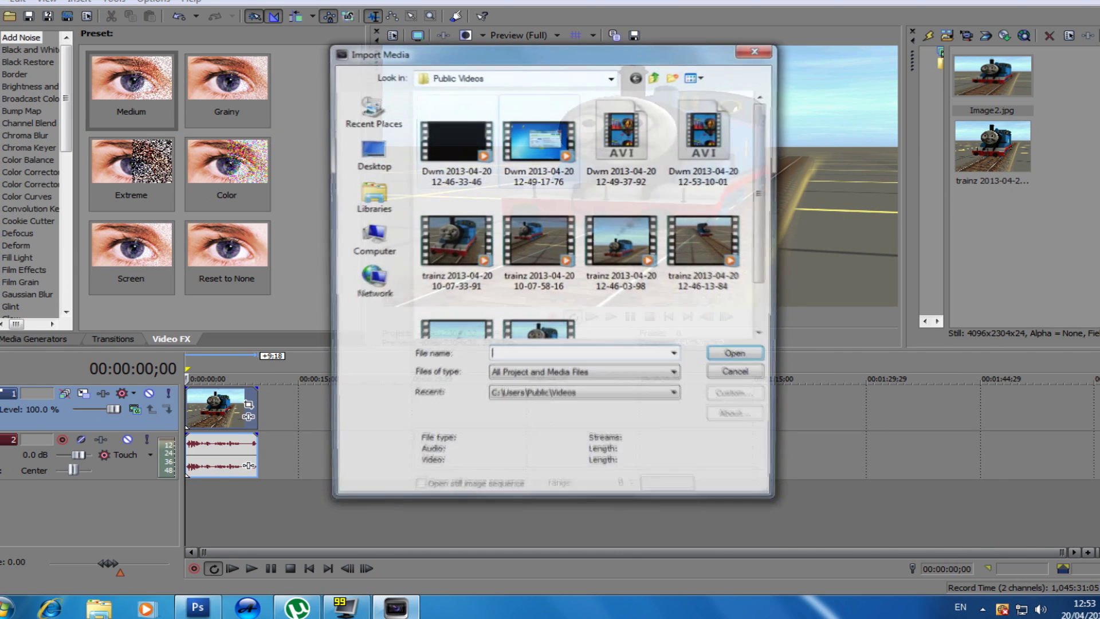
left_click(371, 198)
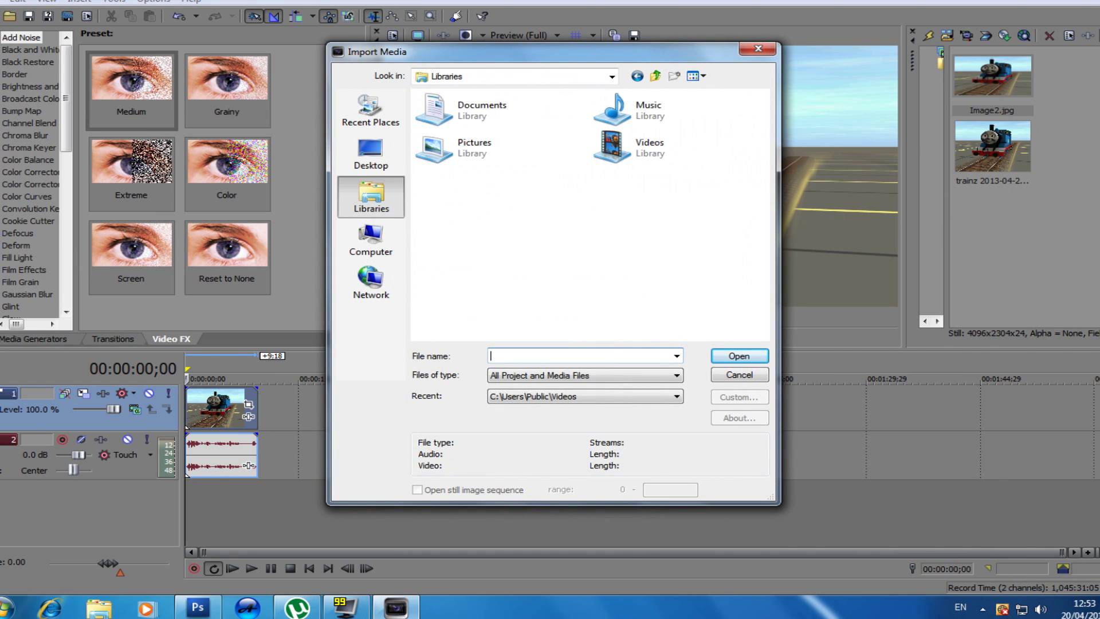
left_click(475, 147)
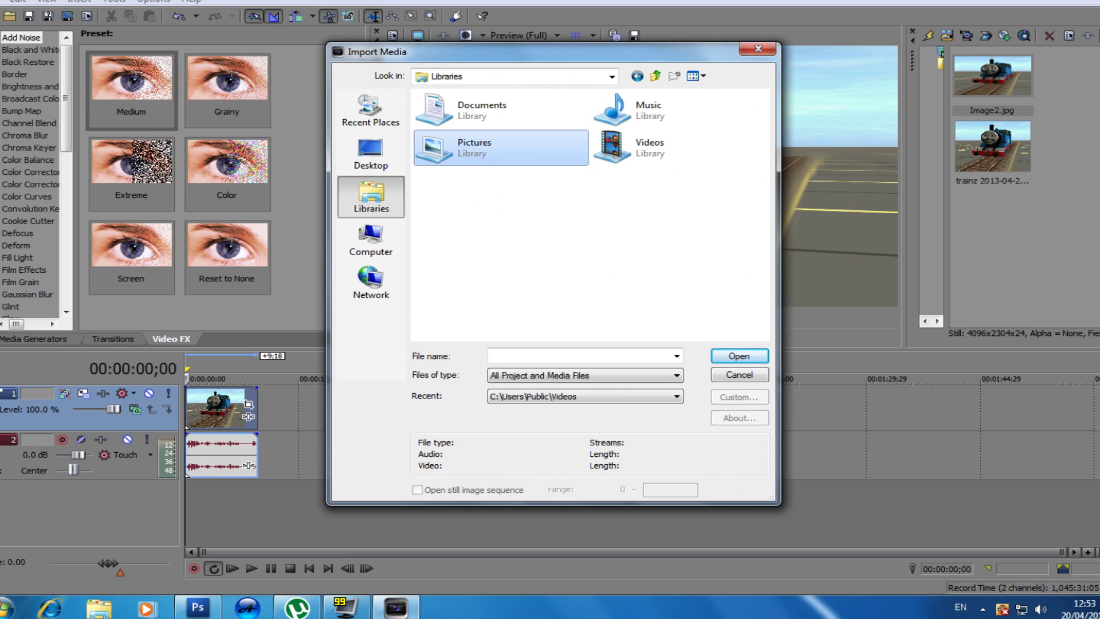
double_click(475, 147)
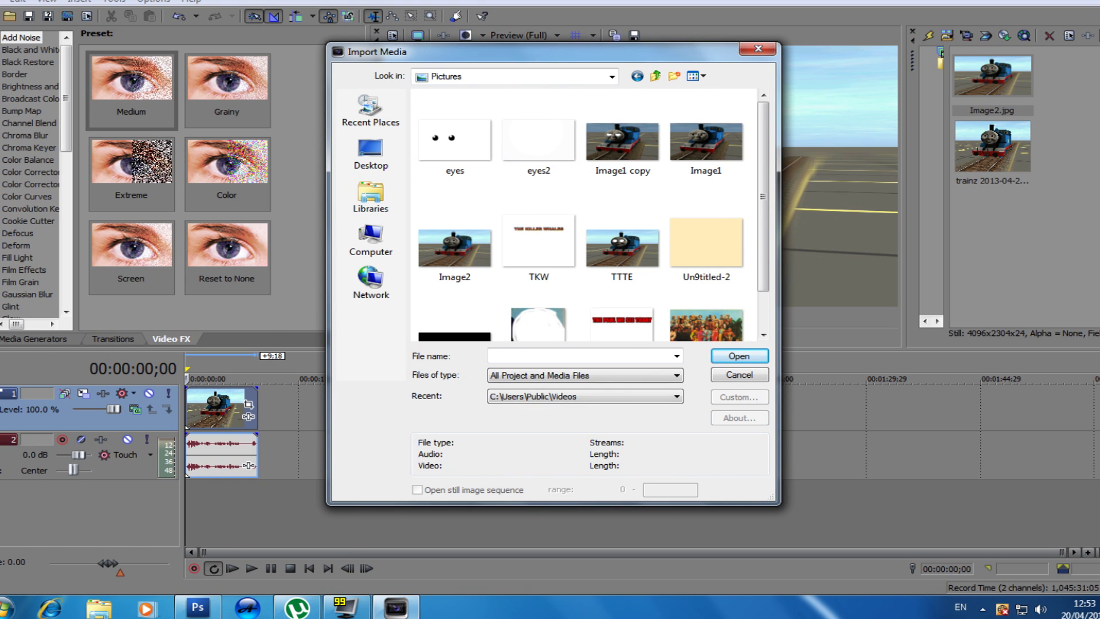
double_click(622, 247)
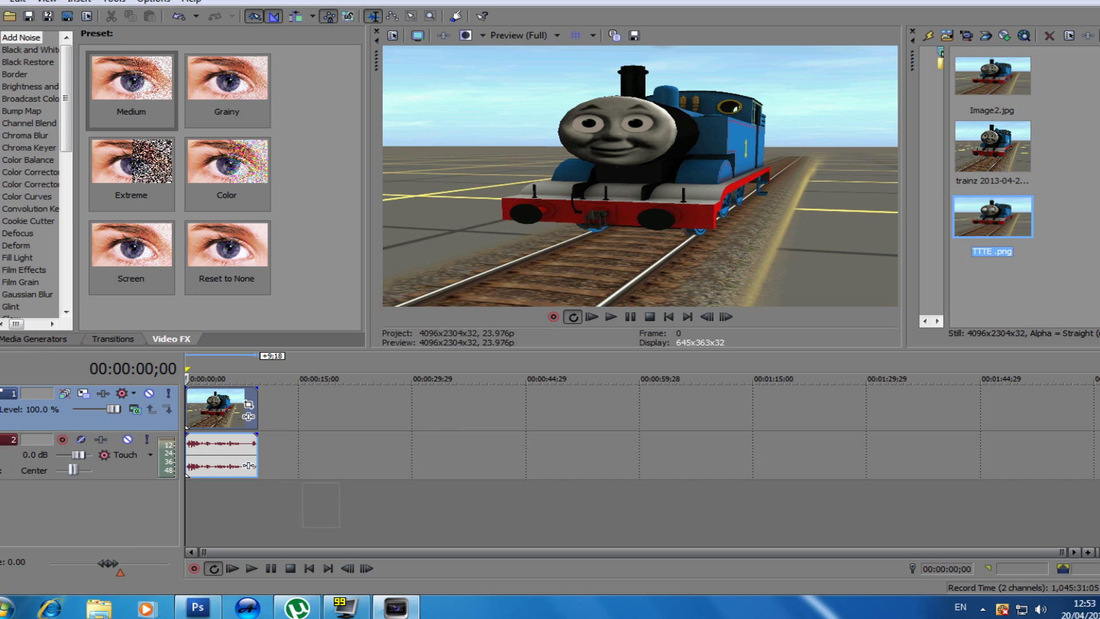
Place the TTTE image on a new track below the audio, matching the train clip's length.
mouse_move(257, 504)
left_mouse_down()
mouse_move(187, 504)
mouse_move(258, 503)
left_mouse_up()
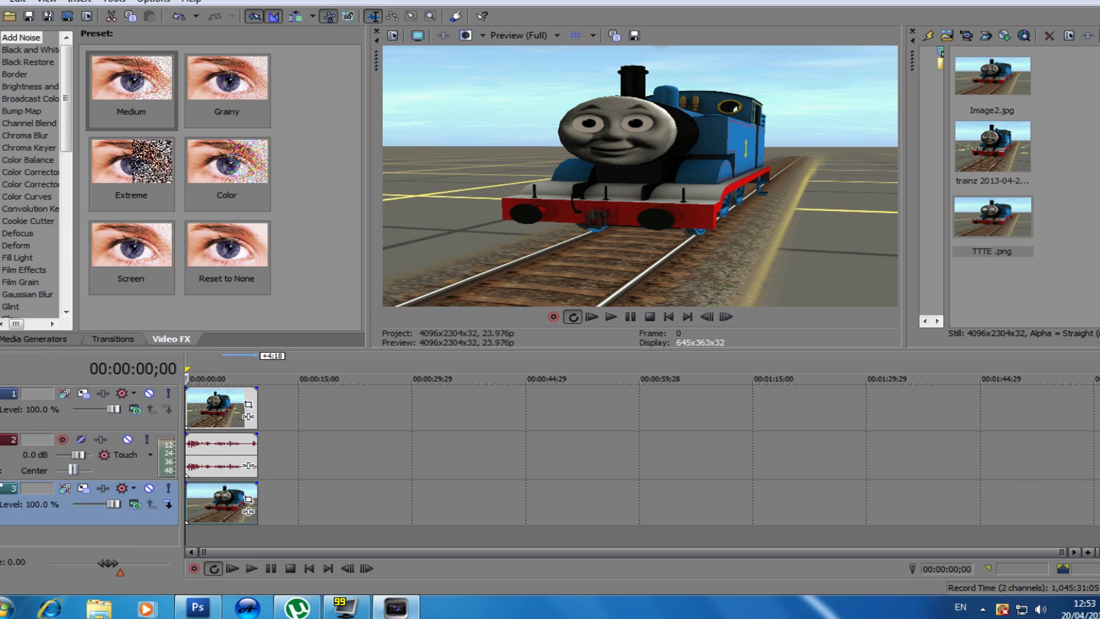
left_click(232, 503)
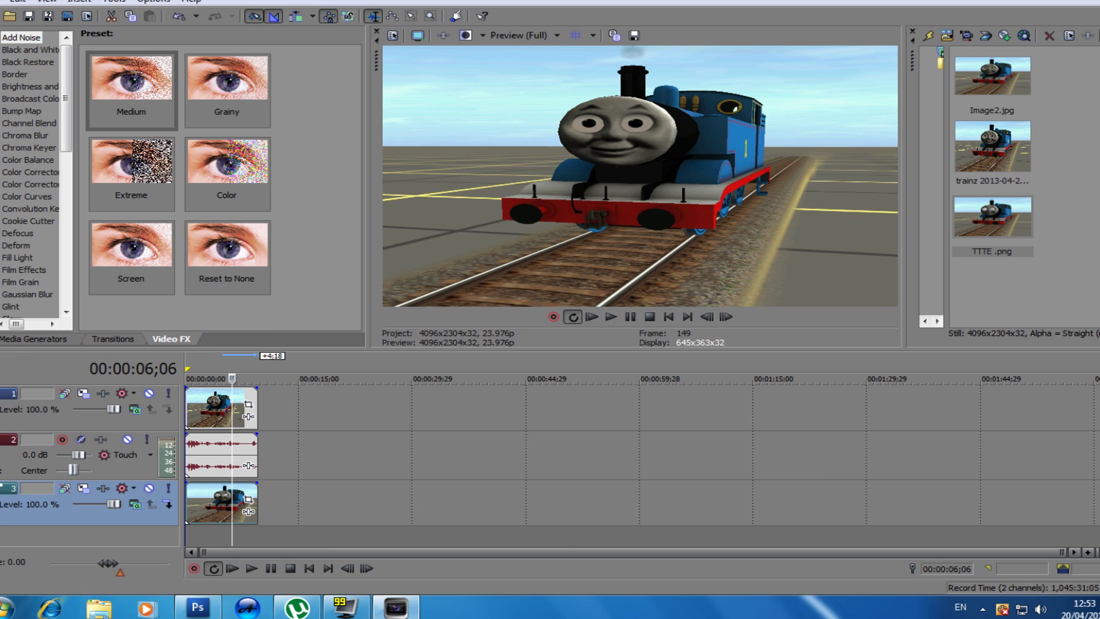
mouse_move(232, 407)
left_mouse_down()
mouse_move(408, 408)
mouse_move(222, 408)
left_mouse_up()
Import eyes2.png from My Pictures and lay it on a new track beneath the TTTE image, extended to the train clip's length.
left_click(2, 1)
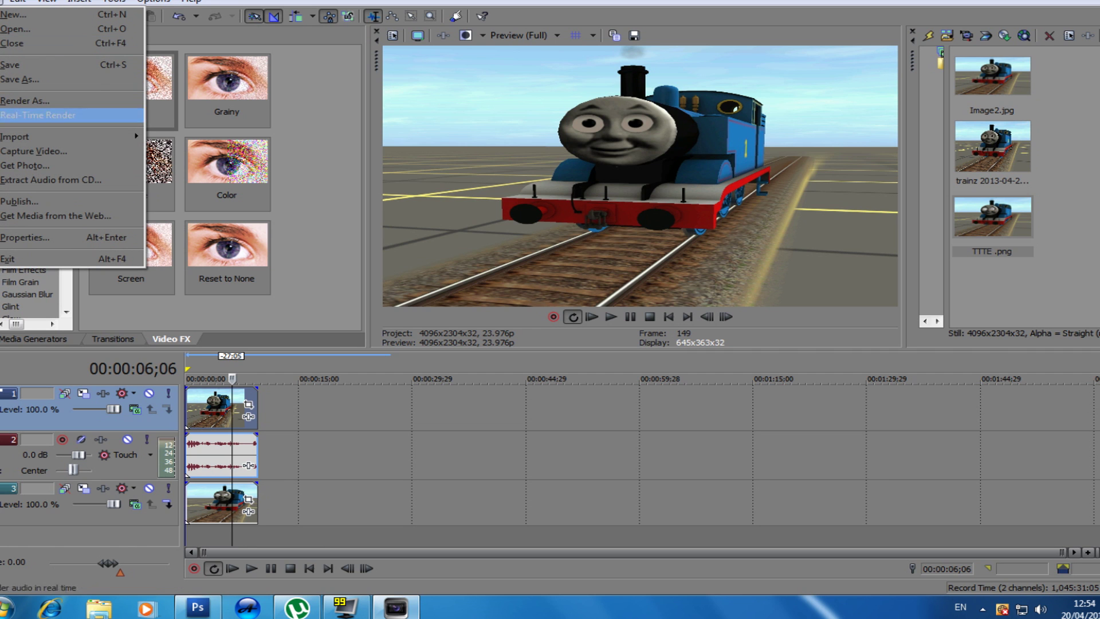
mouse_move(69, 137)
left_click(172, 137)
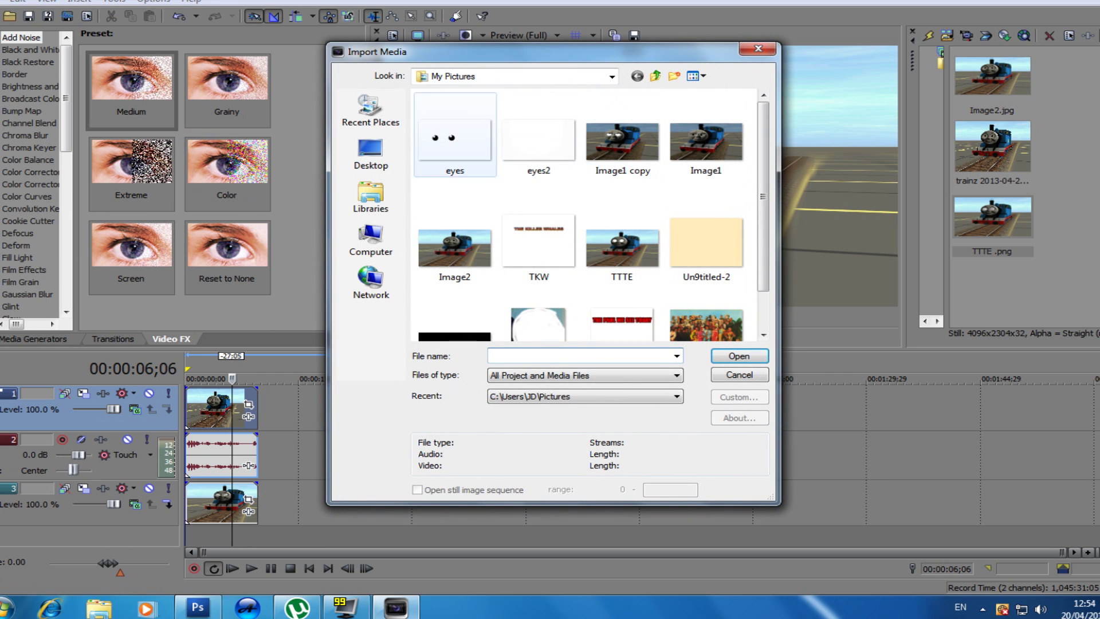
left_click(538, 134)
key("Return")
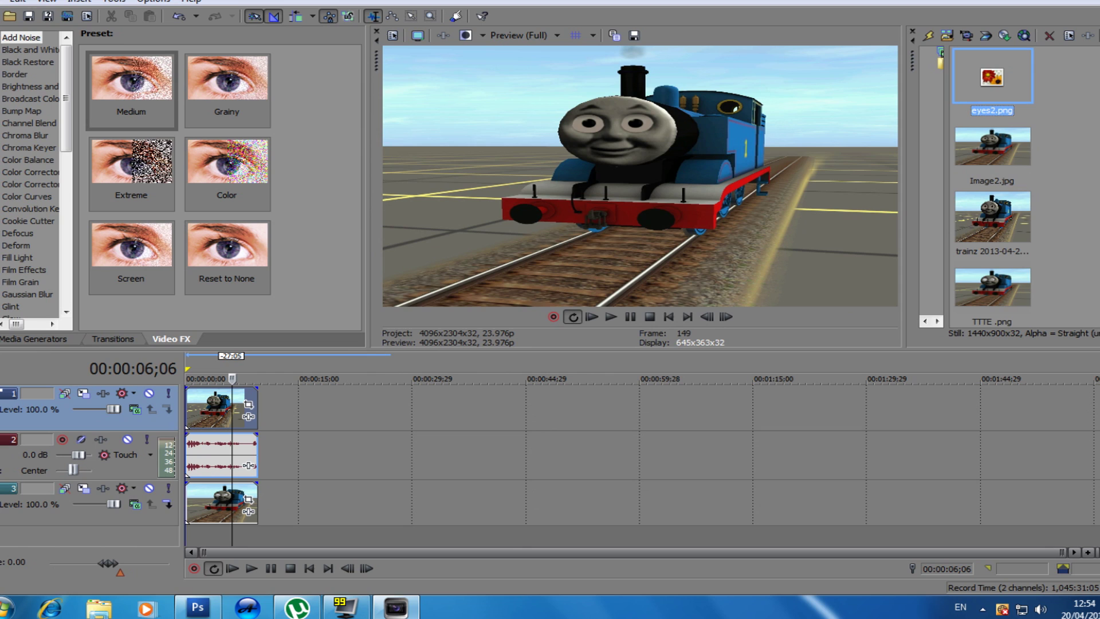
left_click_drag(992, 75, 203, 536)
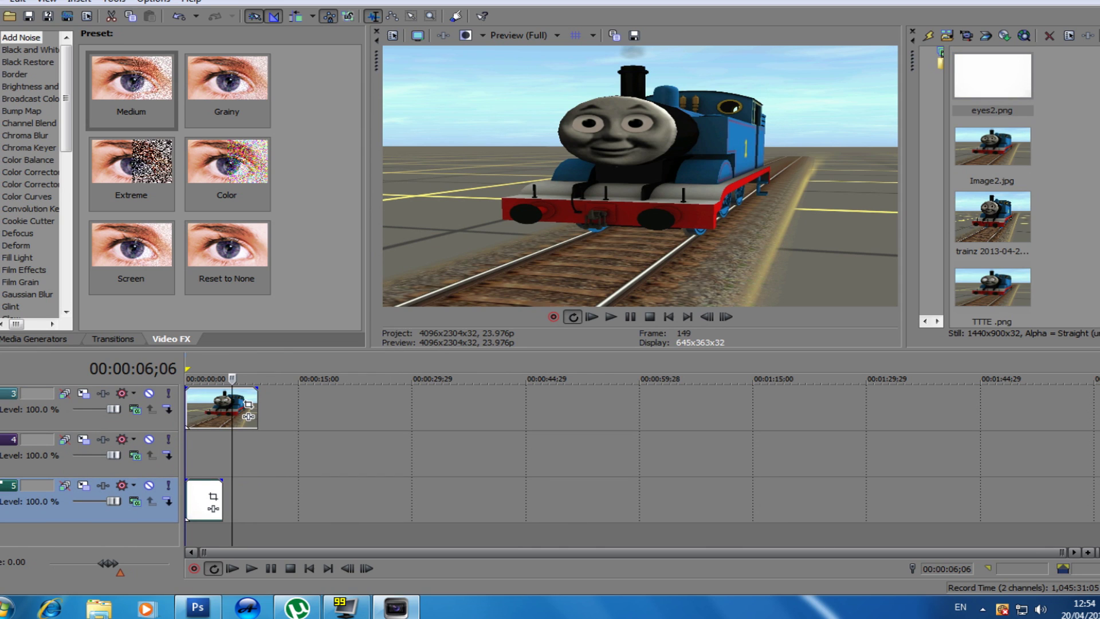
left_click_drag(223, 499, 257, 502)
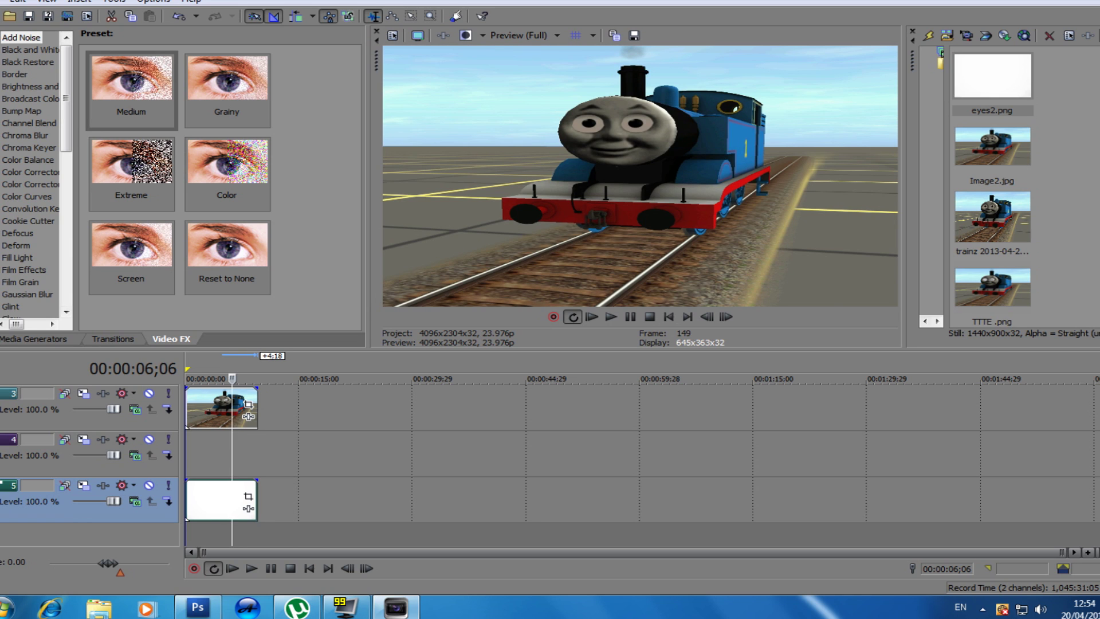
Apply the Cookie Cutter effect with the Circle, Center preset to the train video on track 1.
left_click(27, 221)
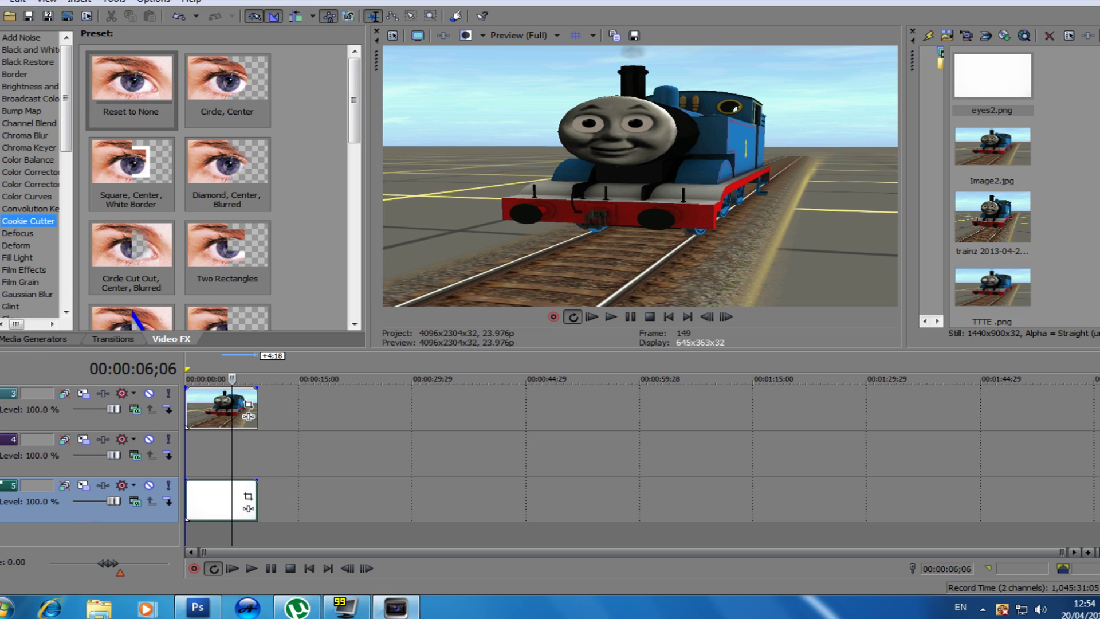
left_click(227, 86)
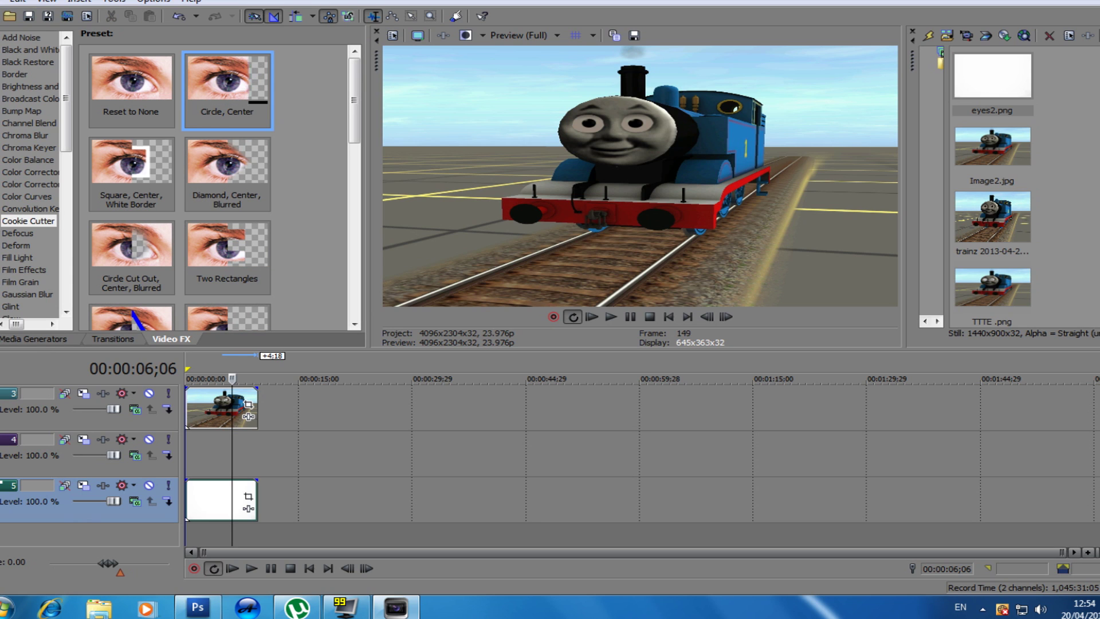
scroll(550, 465, "up", 3)
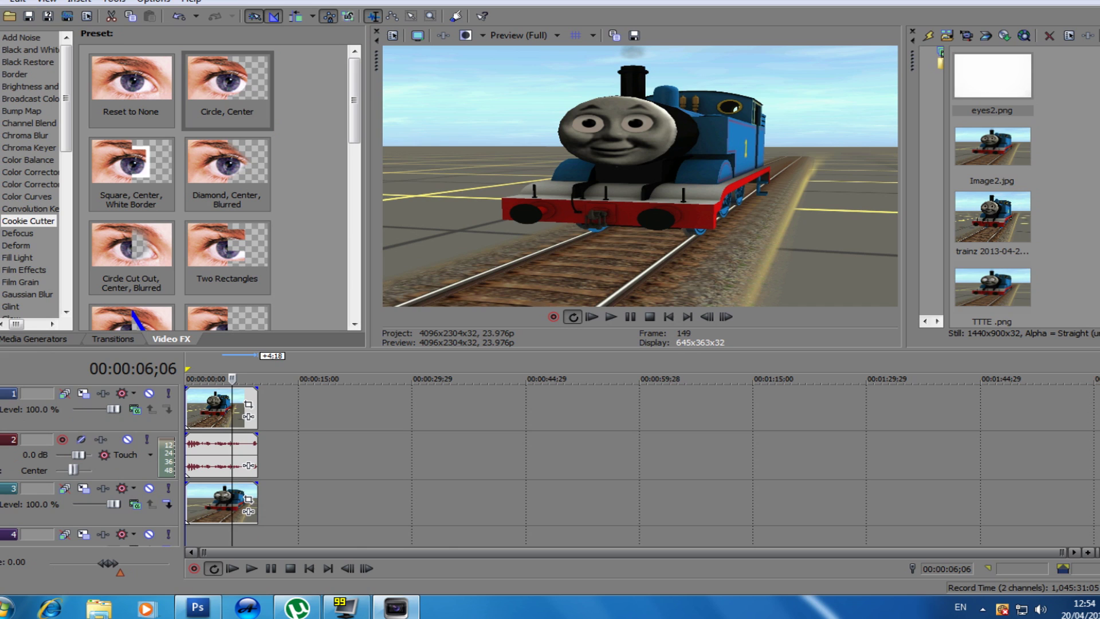
left_click(227, 86)
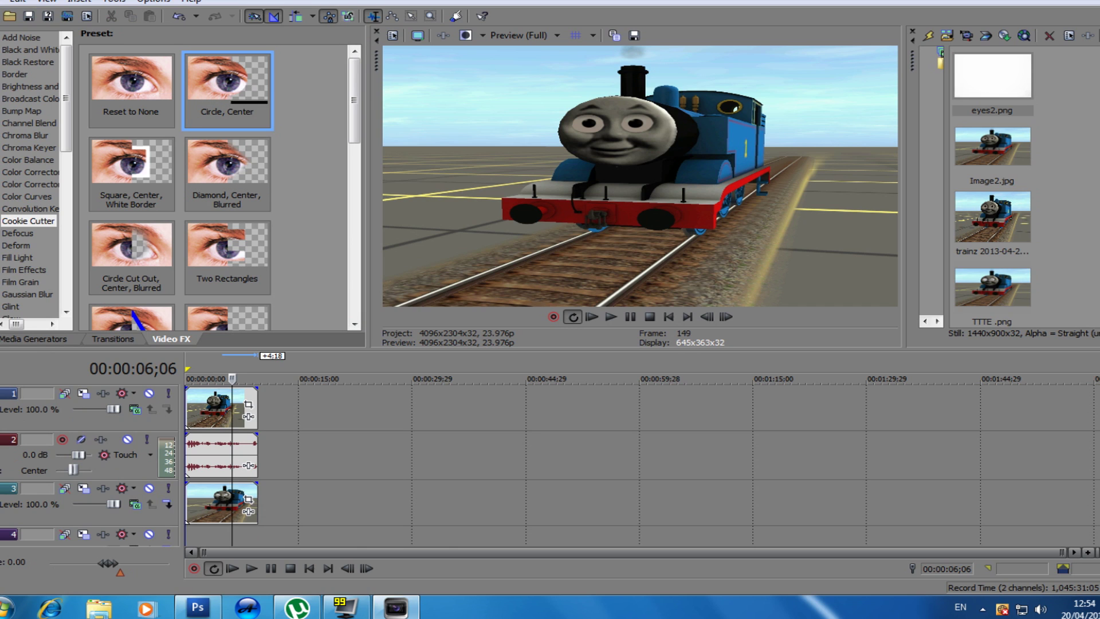
left_click_drag(227, 86, 220, 407)
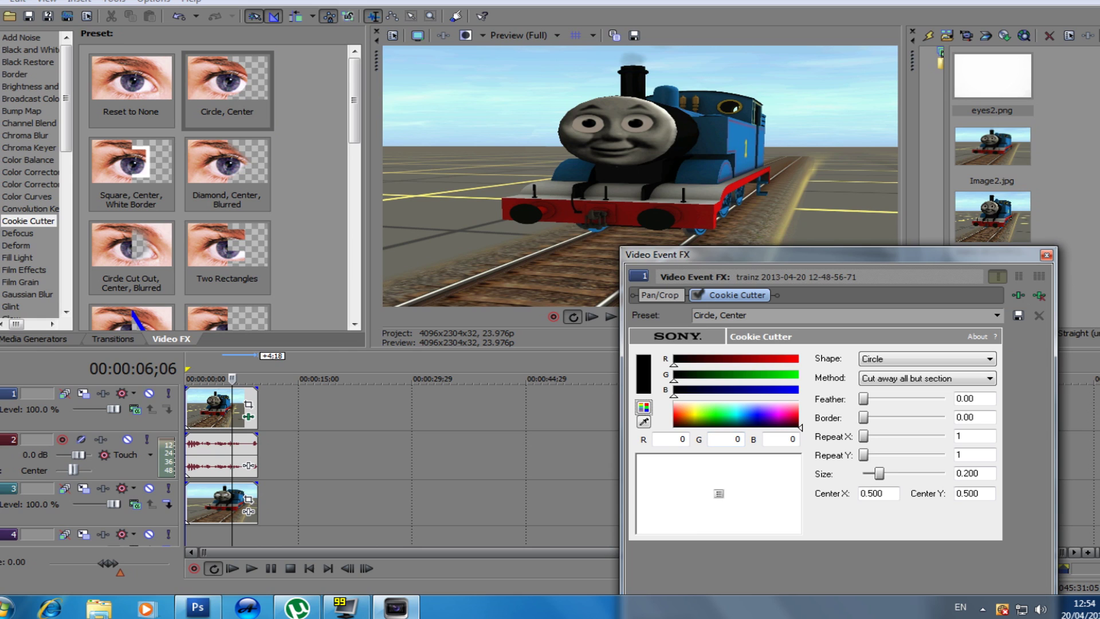
Set the Cookie Cutter's method to Cut away section and reduce its size to 0.000.
left_click_drag(880, 474, 881, 473)
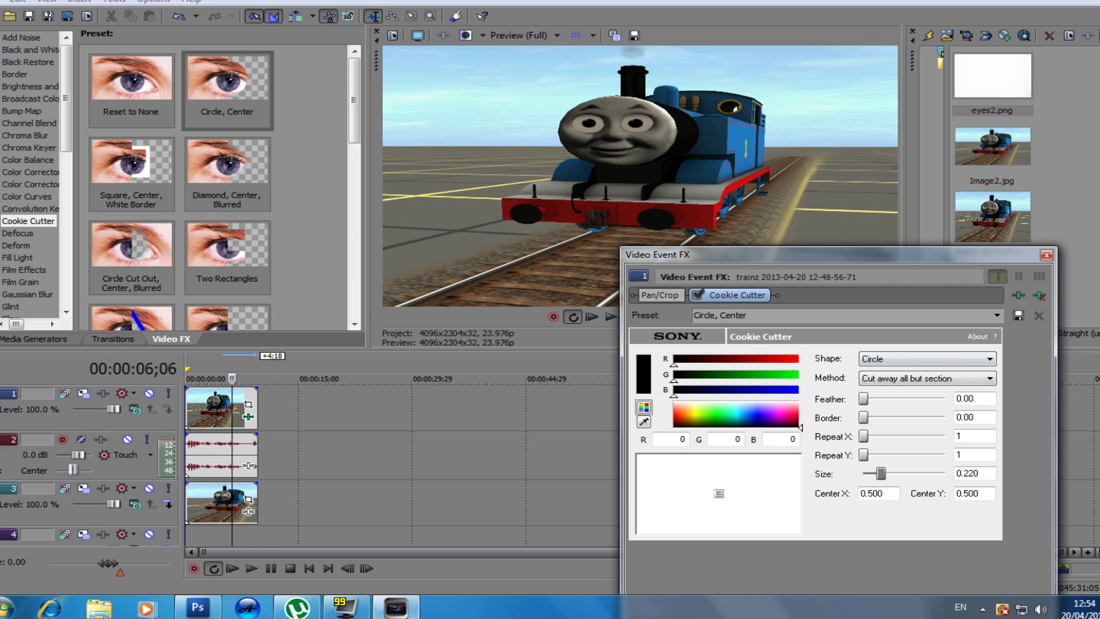
mouse_move(881, 474)
left_mouse_down()
mouse_move(905, 473)
mouse_move(877, 473)
left_mouse_up()
left_click(926, 378)
left_click(894, 397)
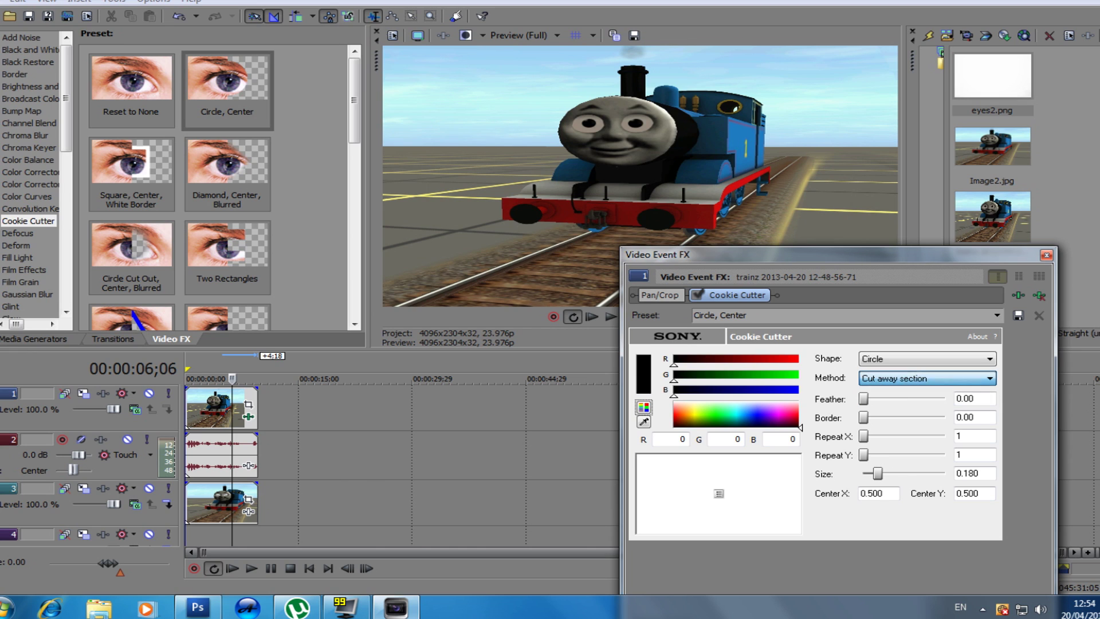
left_click_drag(877, 473, 864, 473)
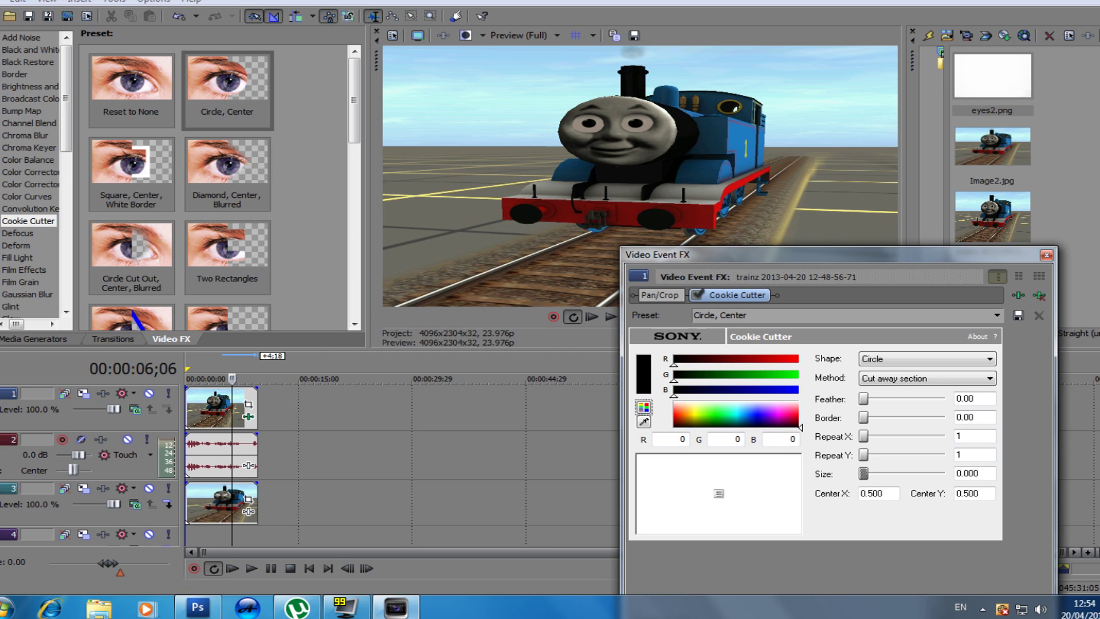
Set the Cookie Cutter's size to 0.230 so the video is cut away around the engine's eyes, and close the effect settings.
left_click_drag(864, 473, 865, 474)
left_click_drag(865, 473, 864, 473)
left_click_drag(863, 474, 882, 473)
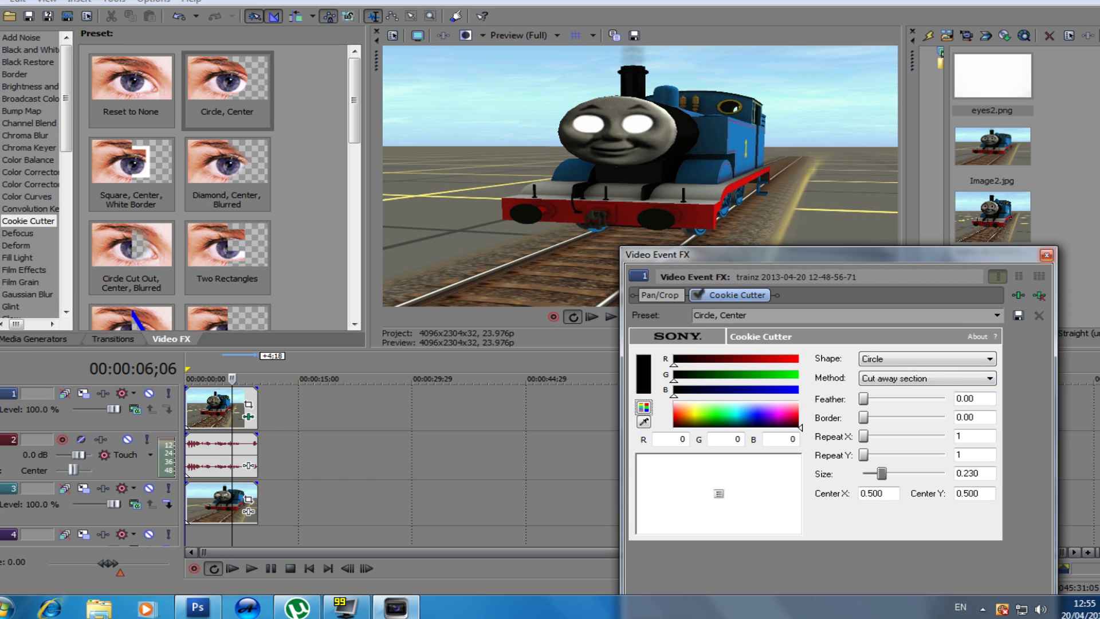
left_click(1047, 255)
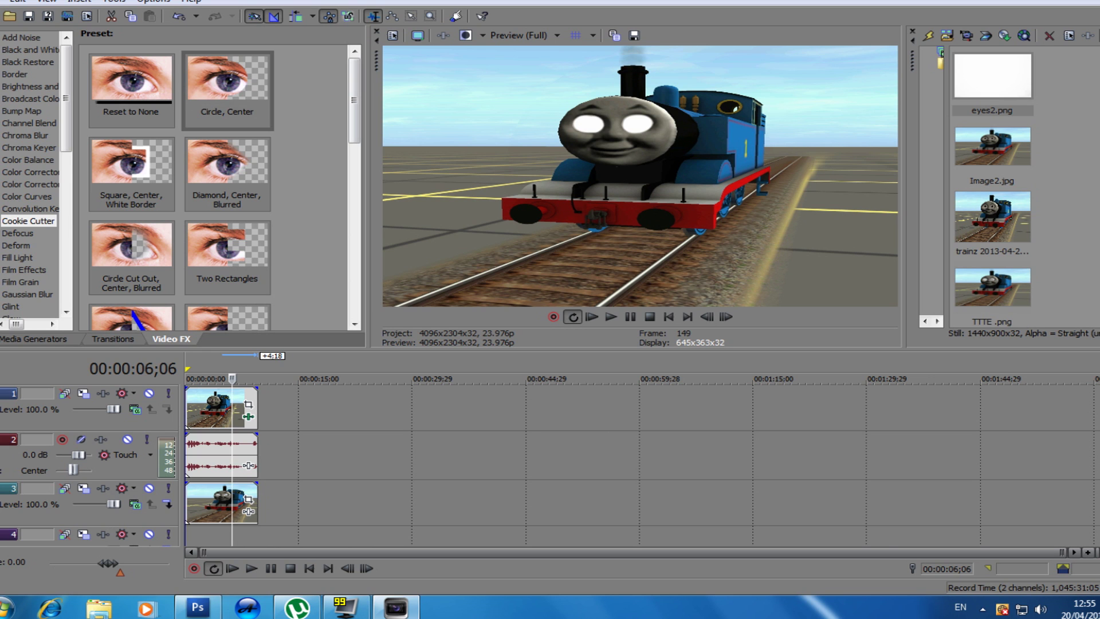
Import eyes.png and place it on a new video track above the train video, matching the train clip's length.
left_click(5, 2)
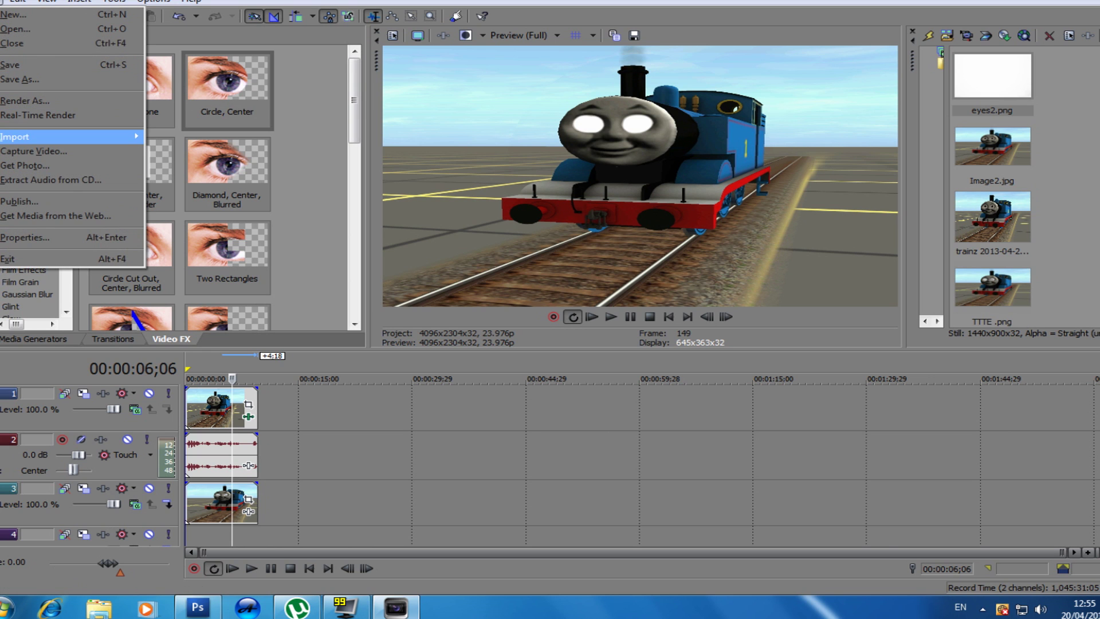
mouse_move(69, 136)
left_click(179, 136)
double_click(456, 135)
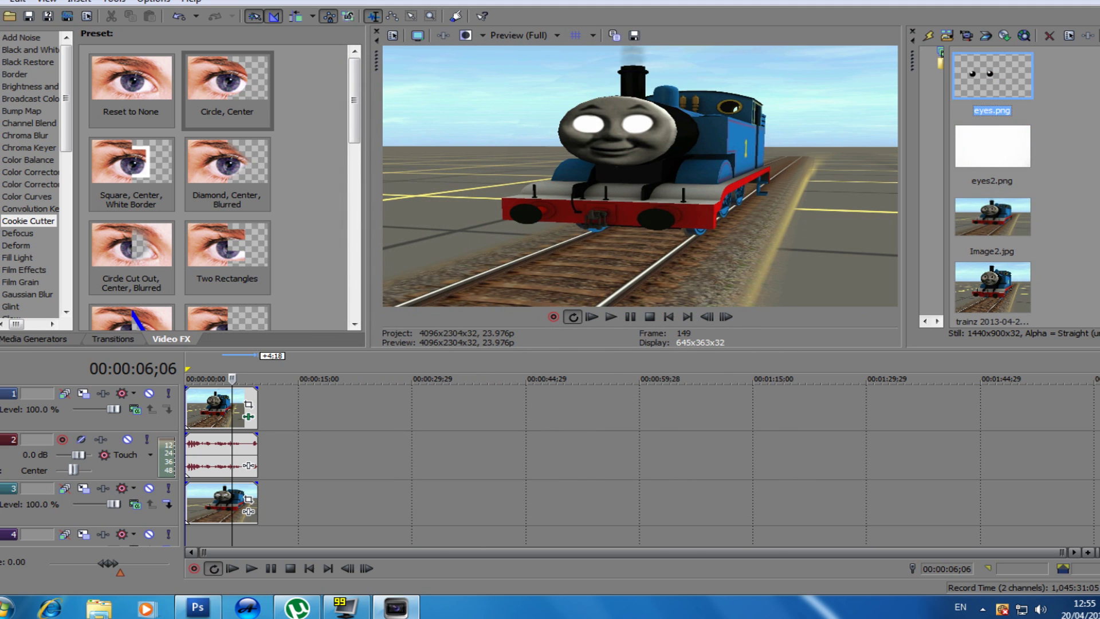
right_click(351, 410)
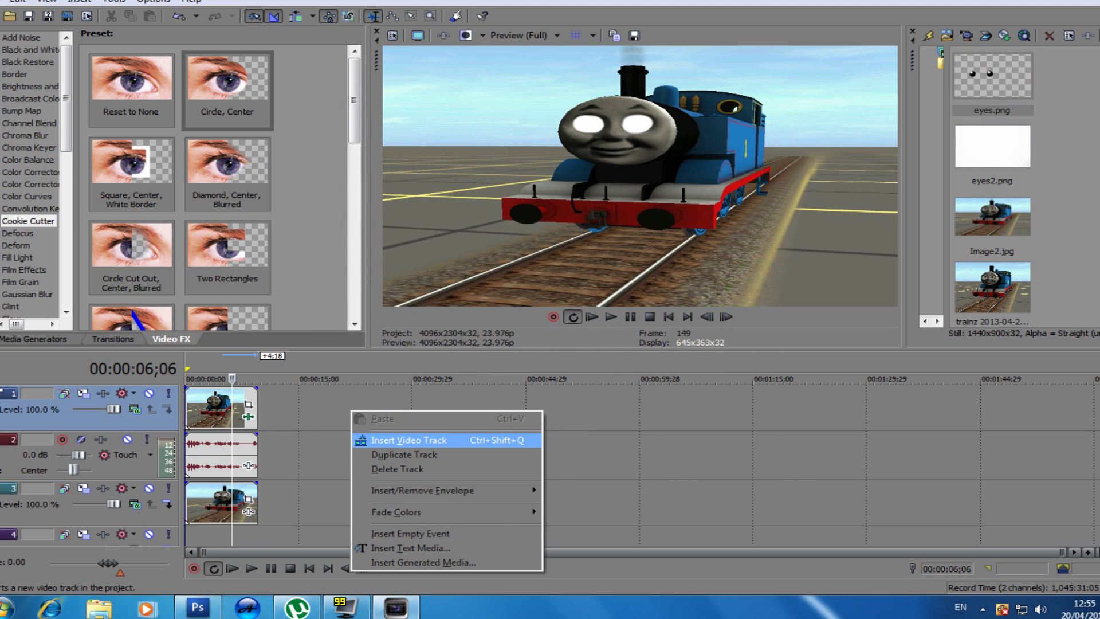
left_click(408, 440)
left_click_drag(992, 76, 256, 408)
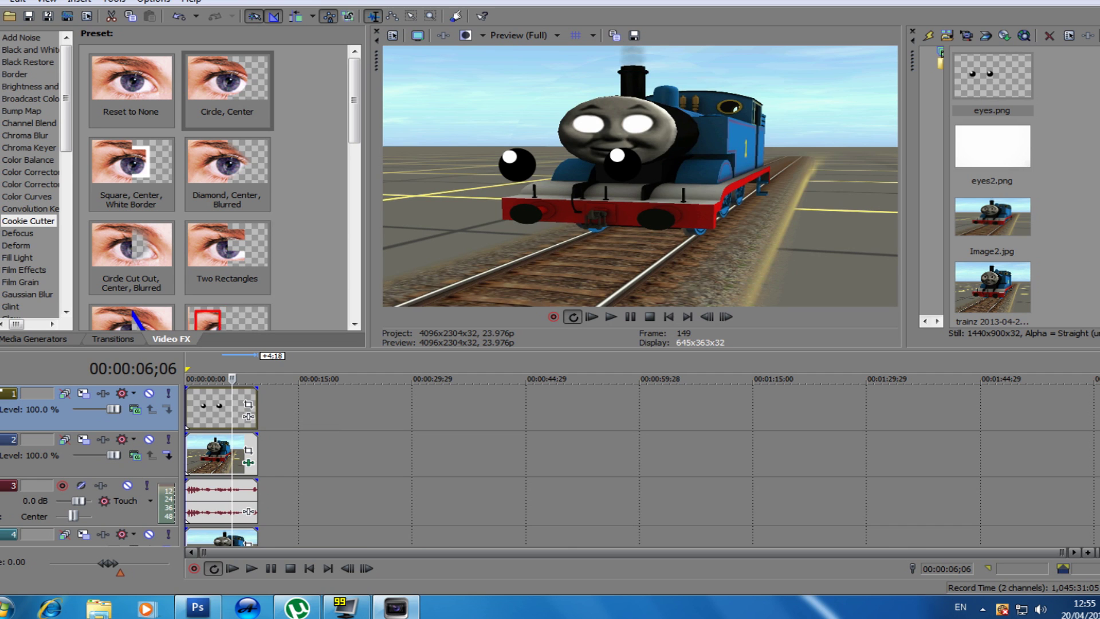
Enlarge the eyes event's pan/crop frame to about 2,185.6 × 1,366.0 and move its centre to about X 615.9, Y 607.1.
left_click(248, 405)
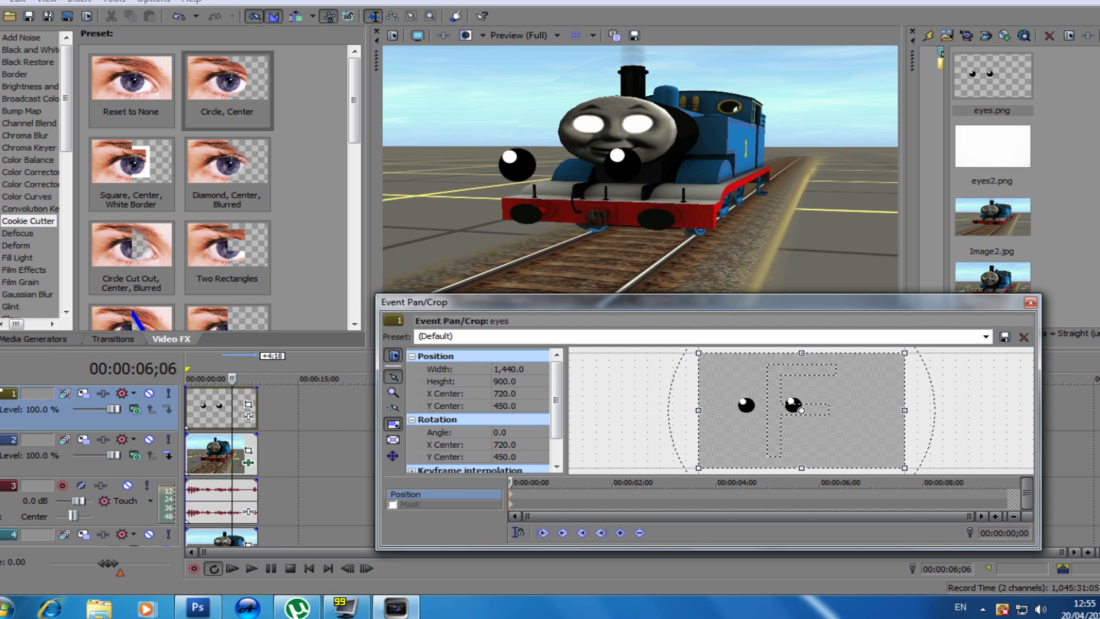
scroll(801, 411, "down", 2)
left_click_drag(713, 361, 622, 294)
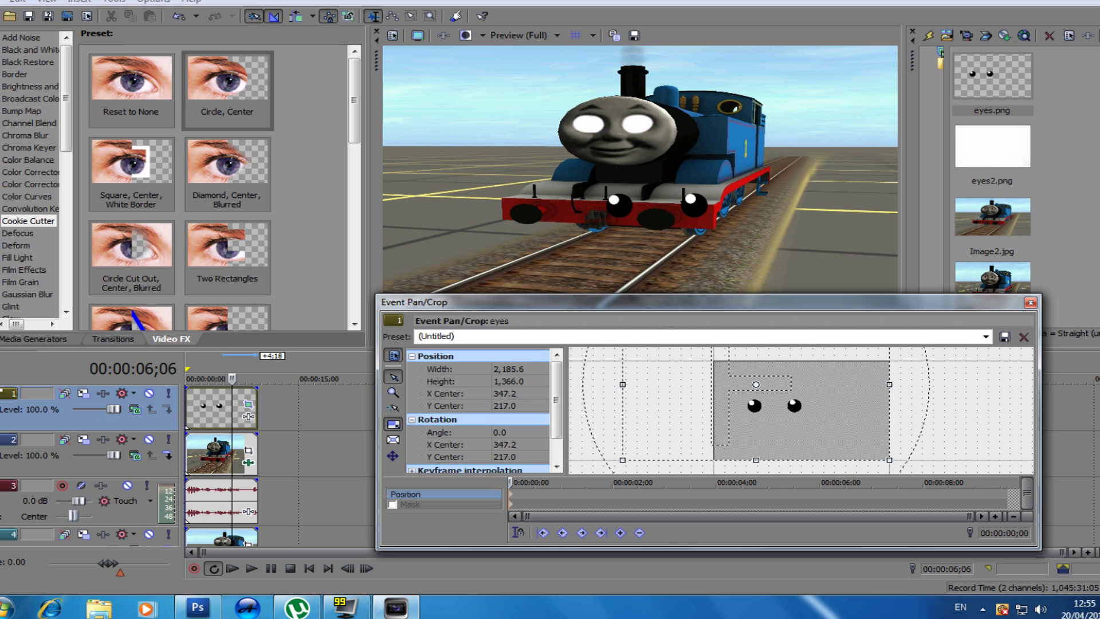
left_click_drag(755, 384, 811, 450)
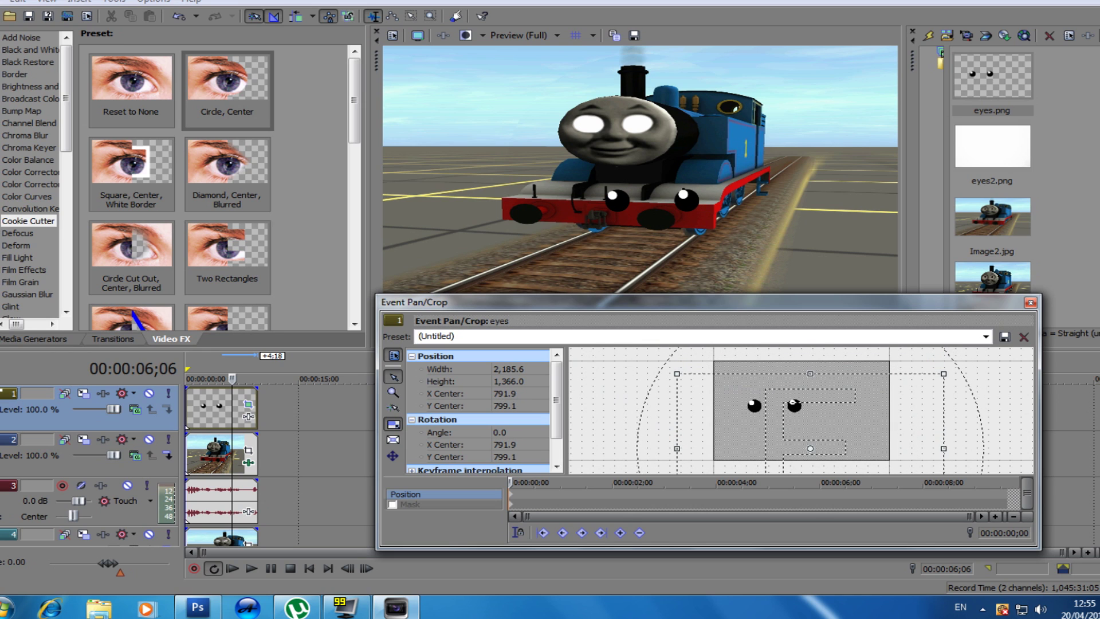
scroll(810, 450, "down", 2)
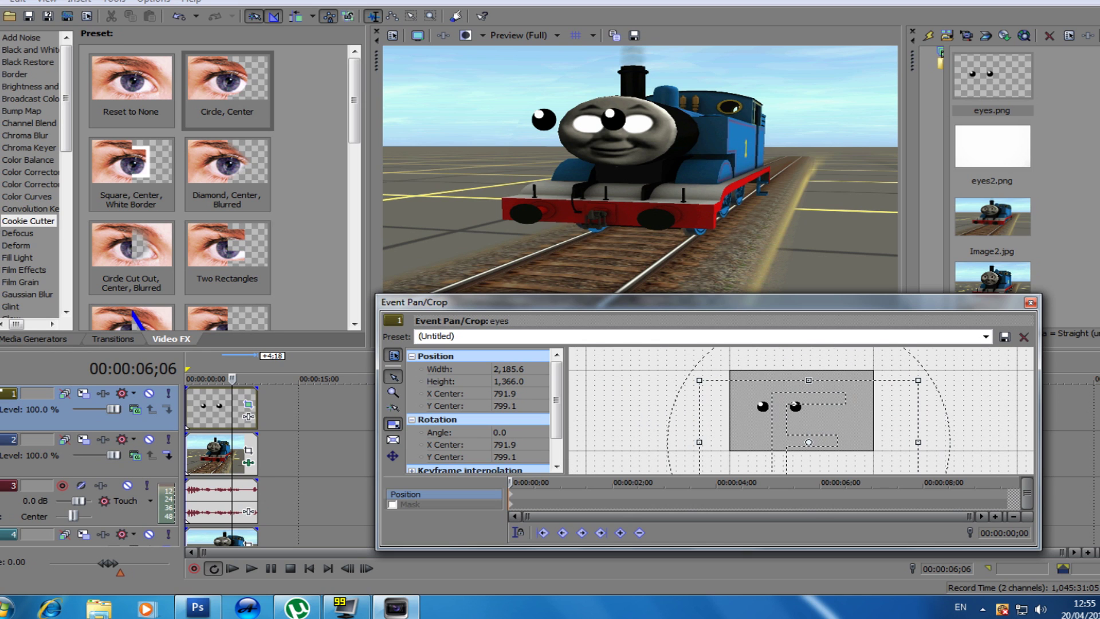
left_click_drag(808, 441, 791, 425)
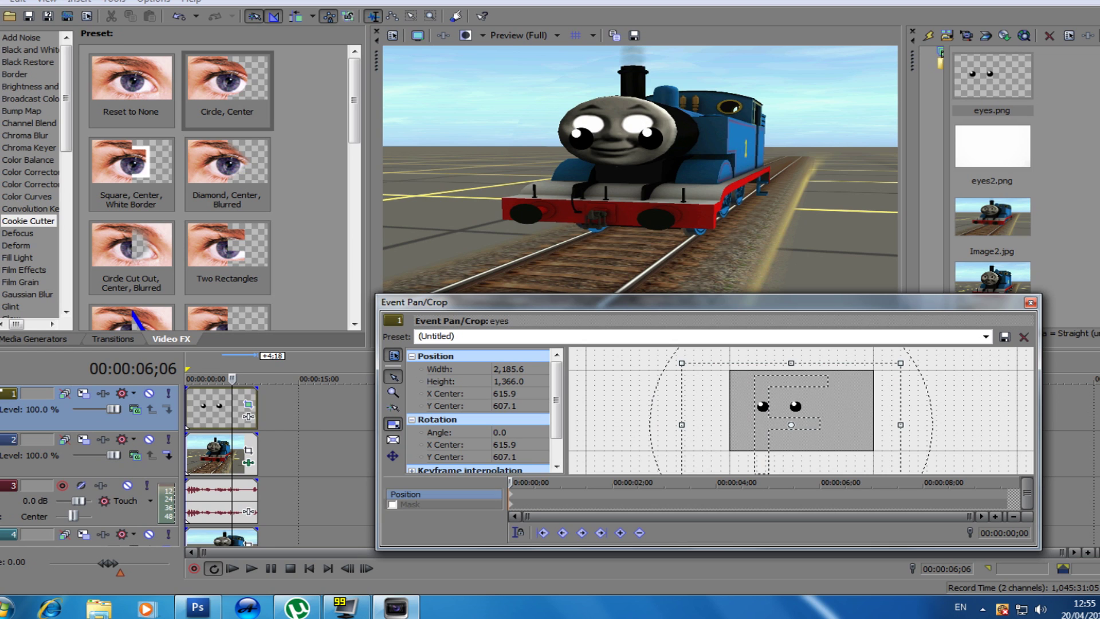
Enlarge the eyes' pan/crop frame to about 2,569.6 × 1,606.0 and centre it at about X 711.9, Y 687.1.
left_click_drag(901, 425, 939, 425)
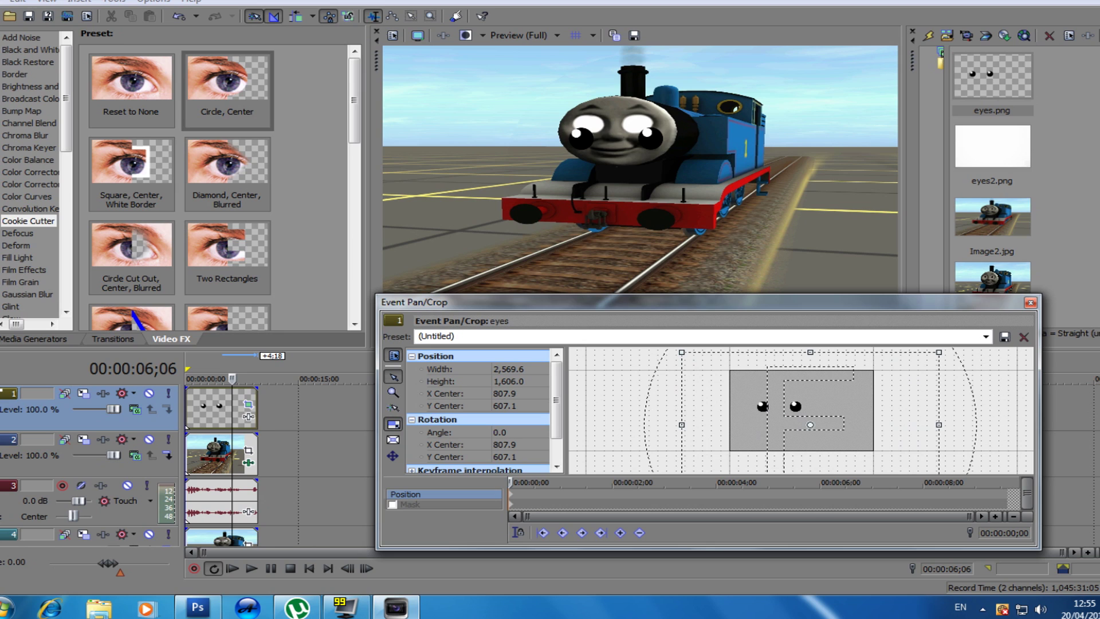
left_click_drag(810, 424, 805, 430)
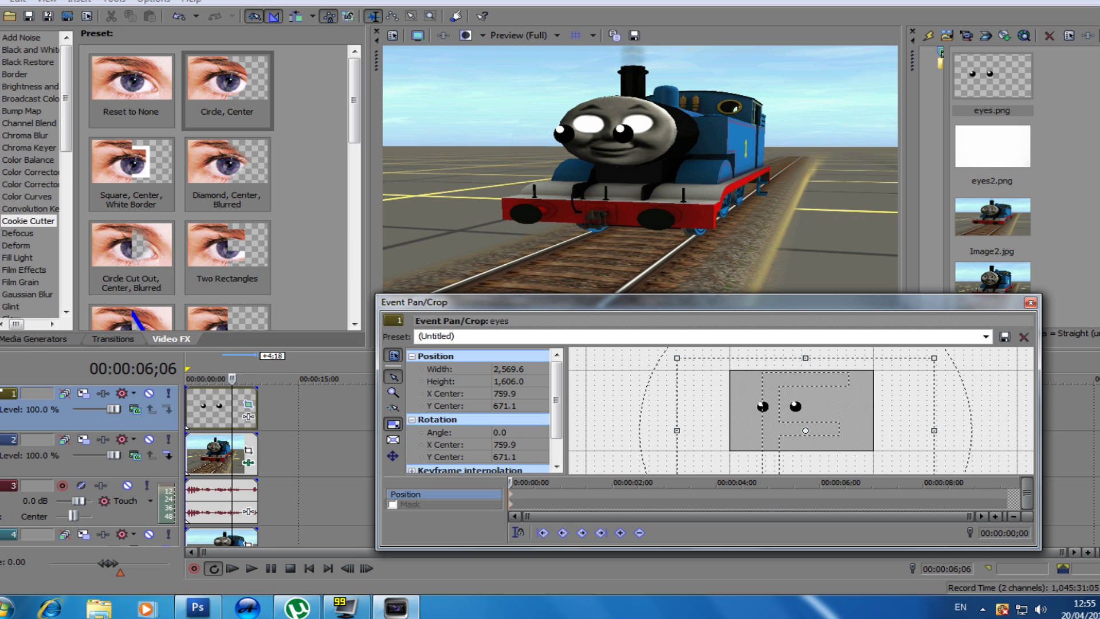
left_click_drag(806, 430, 801, 432)
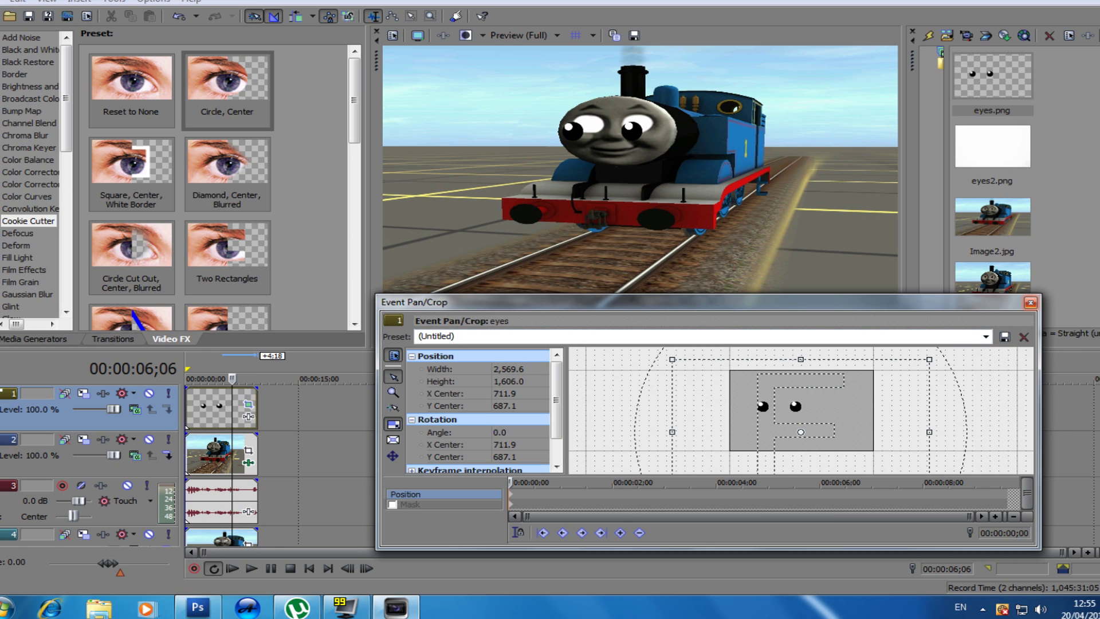
left_click(1030, 302)
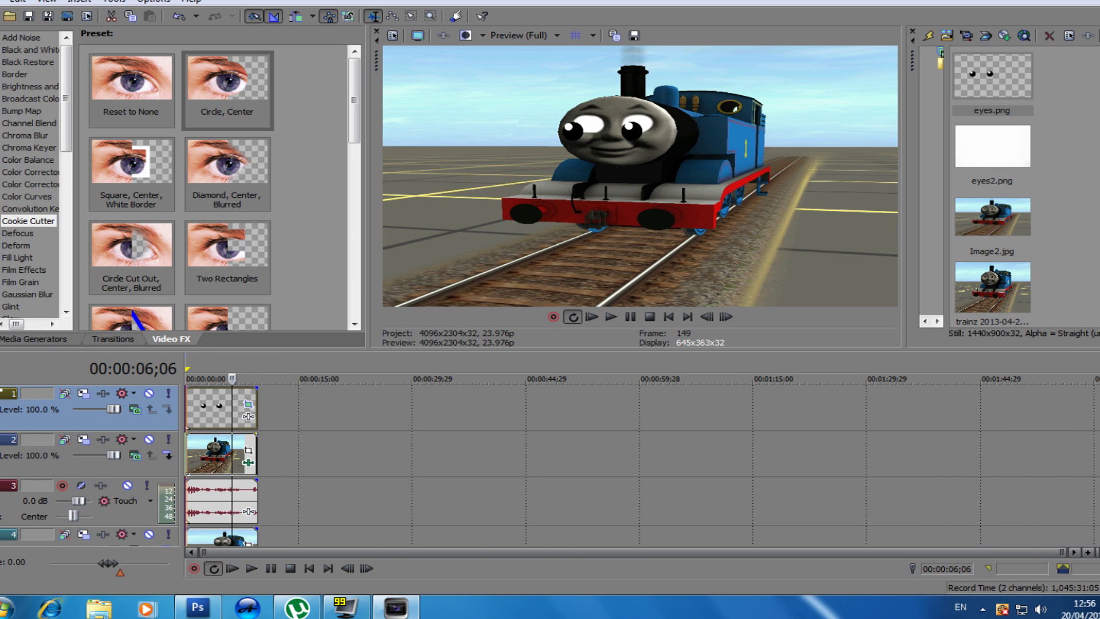
Move the eyes track between the TTTE and eyes2 tracks, and set its track motion to about 3,747 × 2,319 at X -14.54, Y 7.27.
scroll(550, 466, "down", 3)
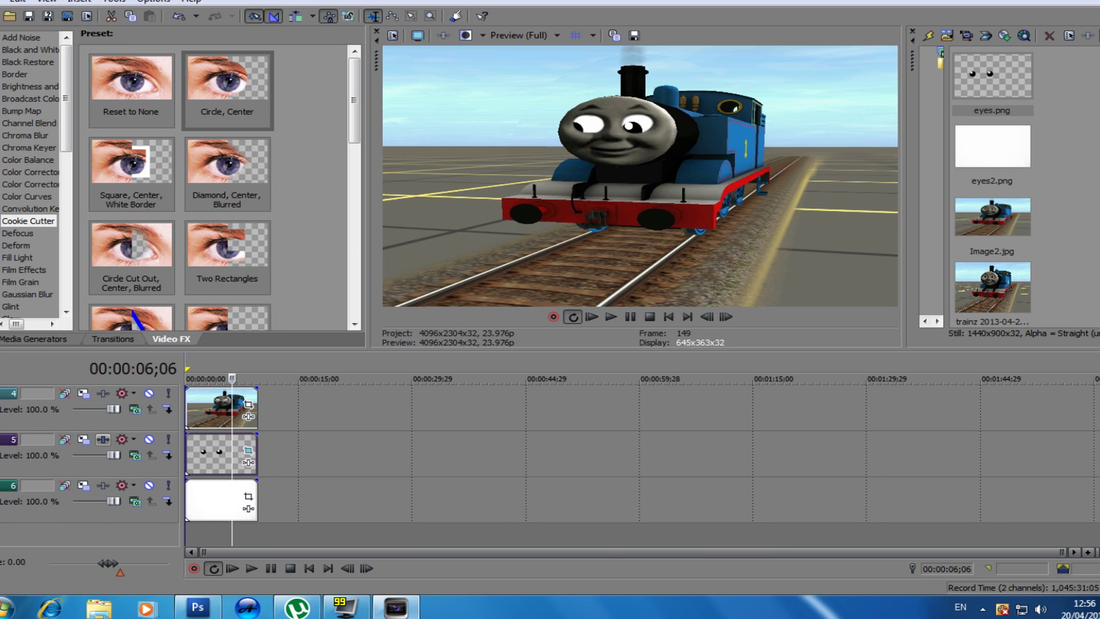
left_click(84, 439)
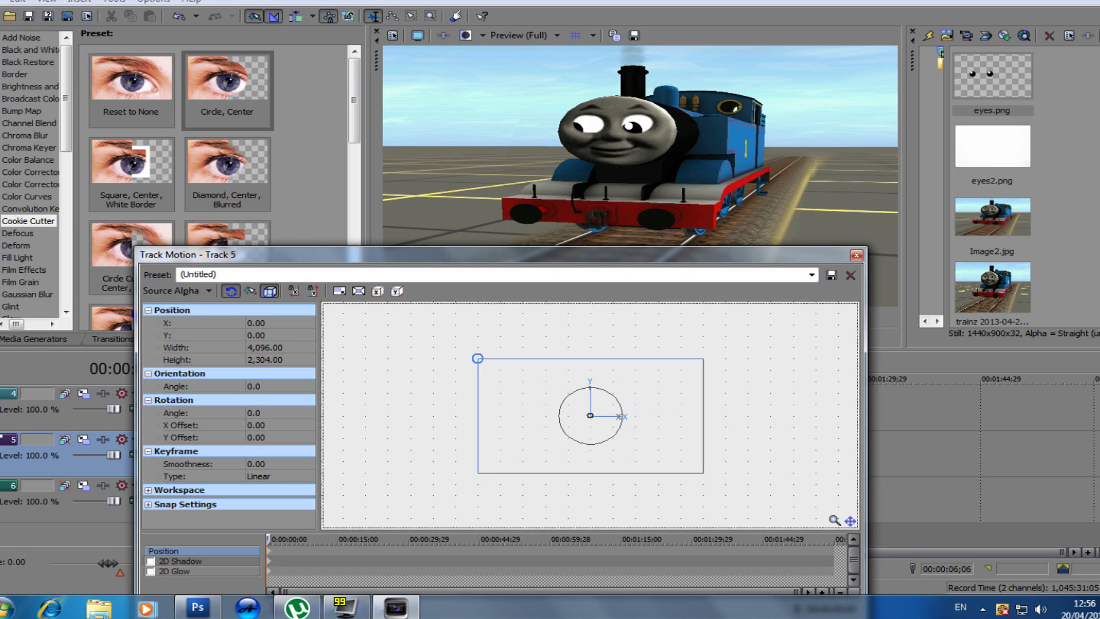
left_click_drag(477, 358, 486, 358)
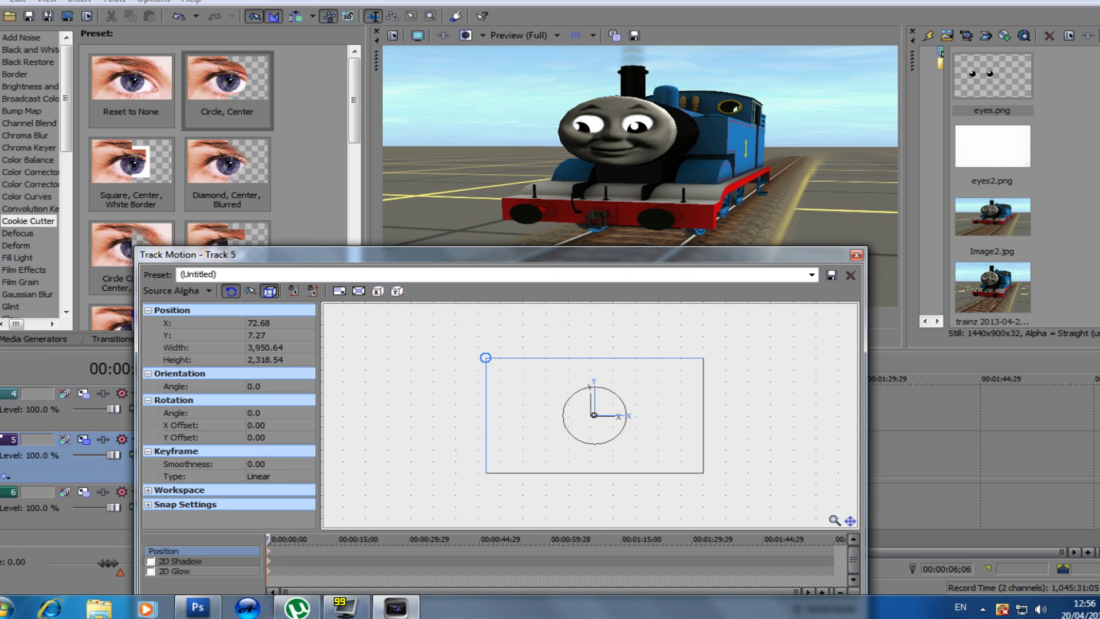
left_click_drag(486, 358, 493, 357)
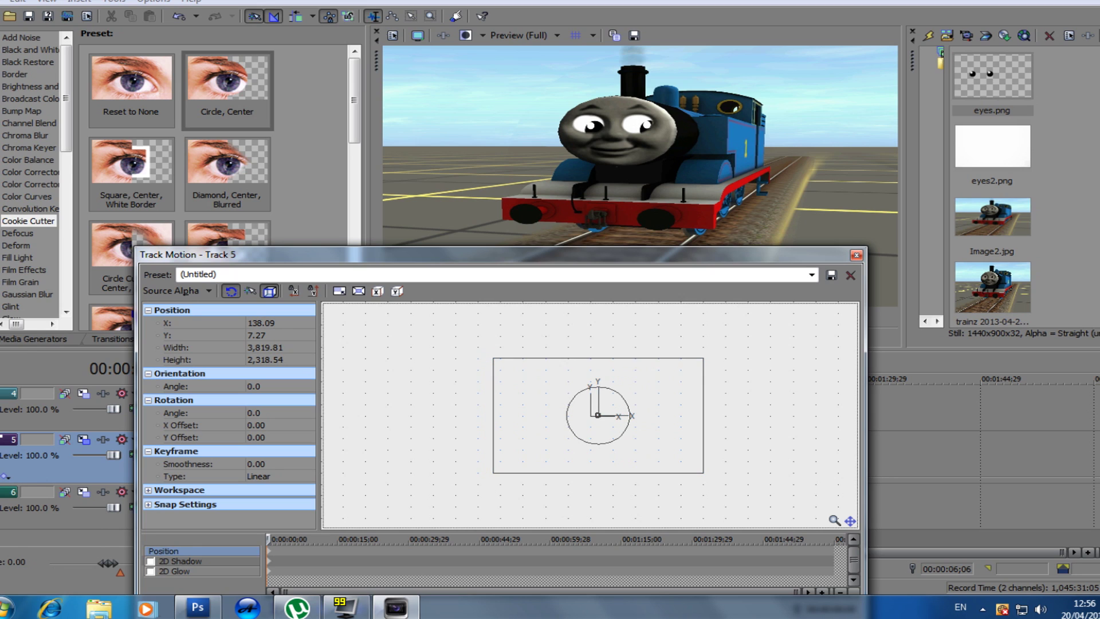
left_click_drag(597, 414, 592, 415)
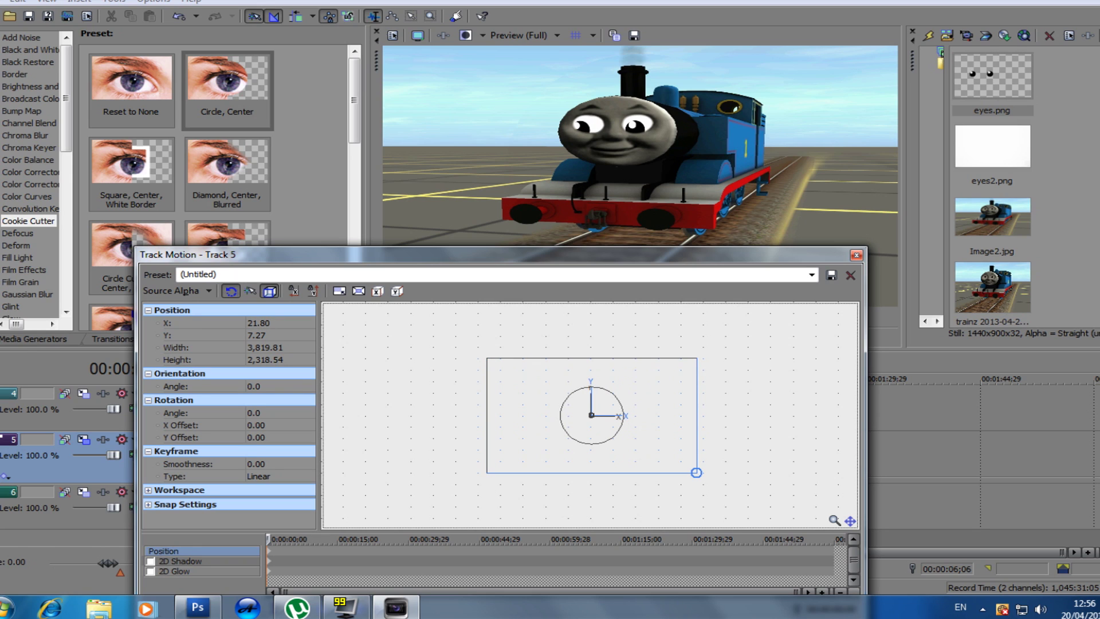
left_click_drag(696, 473, 692, 473)
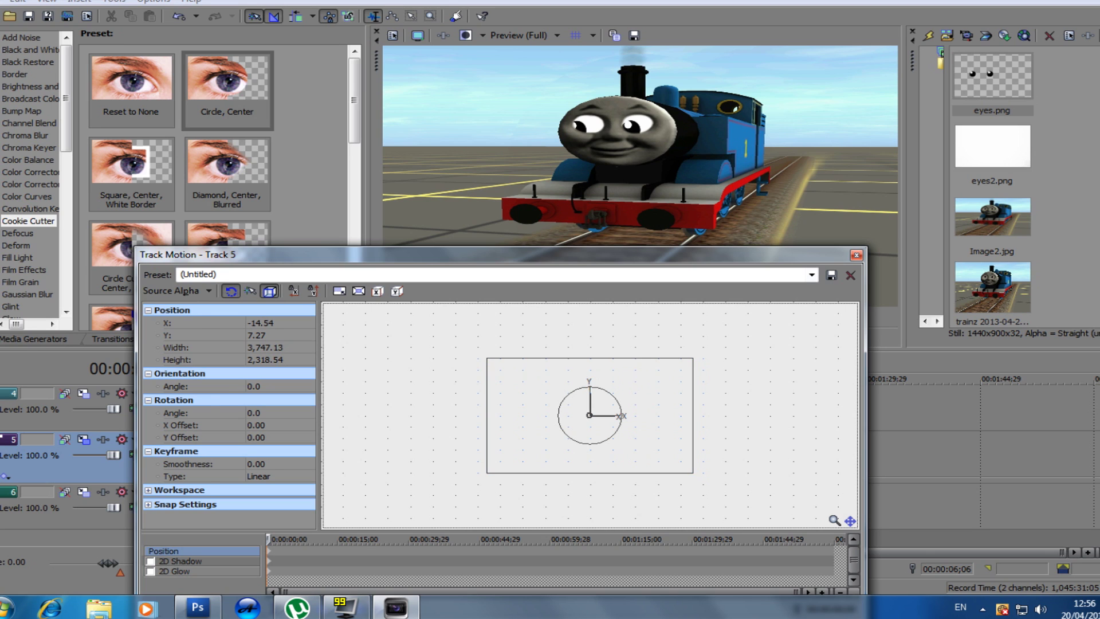
key("alt+F4")
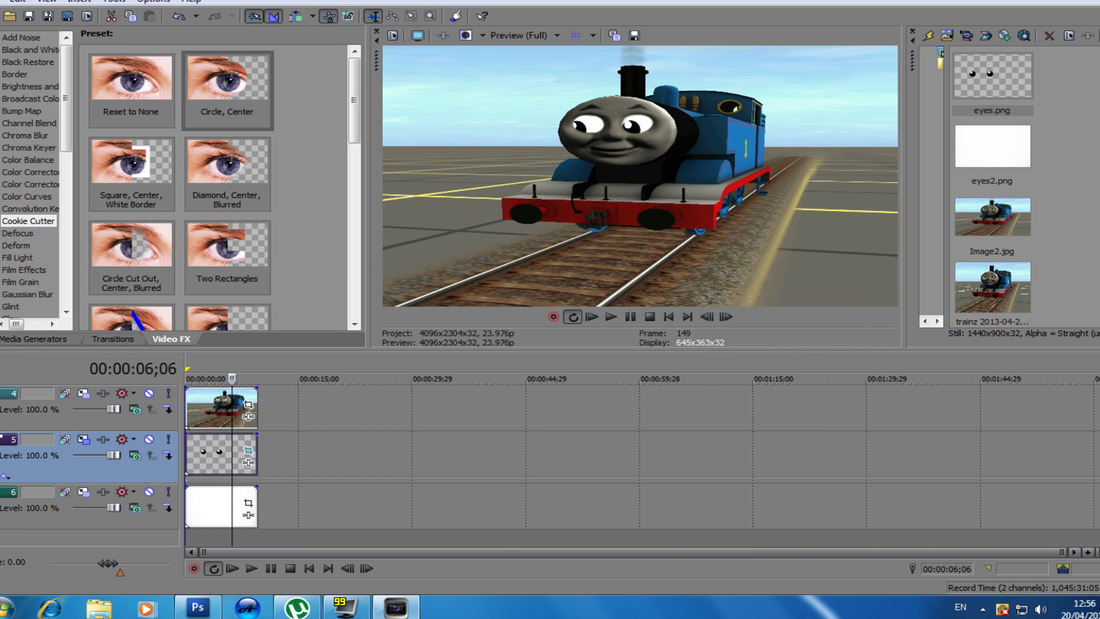
Keyframe the eyes' pan/crop centre to about X 588.9, Y 726.2 at 00:00:00;12 and X 605.7, Y 787.8 at 00:00:00;28, and return to the start.
left_click(249, 451)
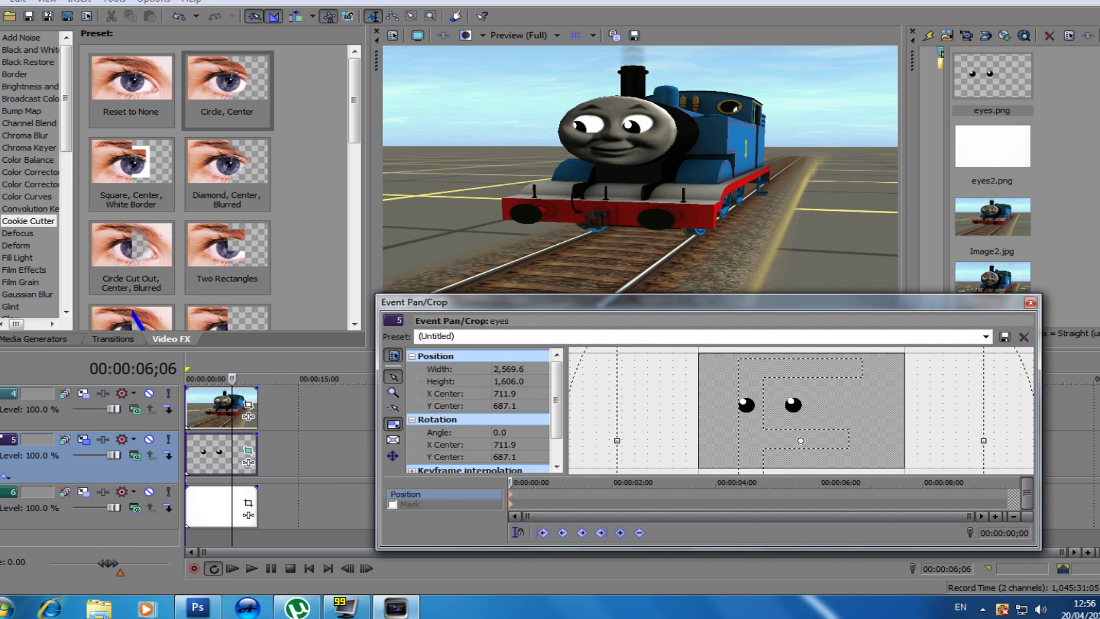
left_click_drag(510, 483, 530, 482)
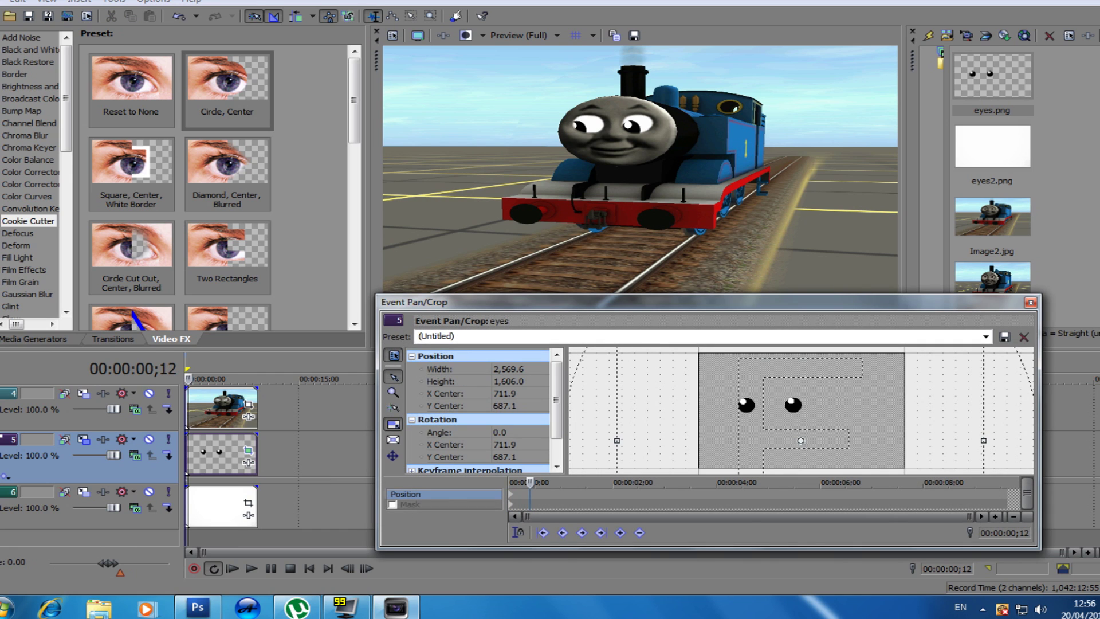
left_click_drag(802, 441, 783, 445)
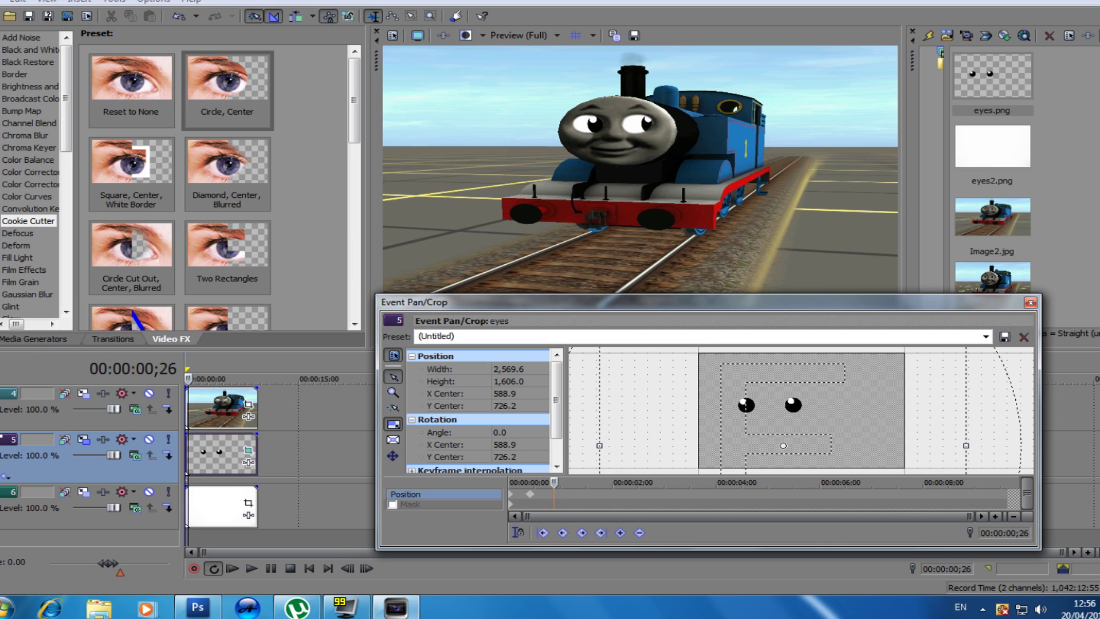
left_click_drag(783, 445, 785, 454)
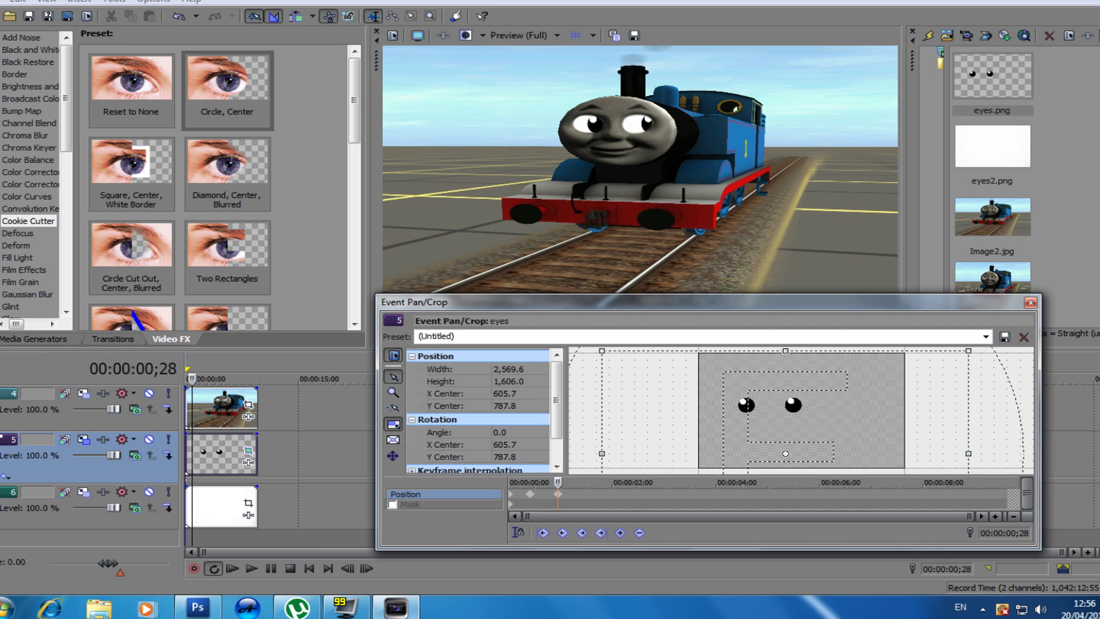
left_click(1031, 302)
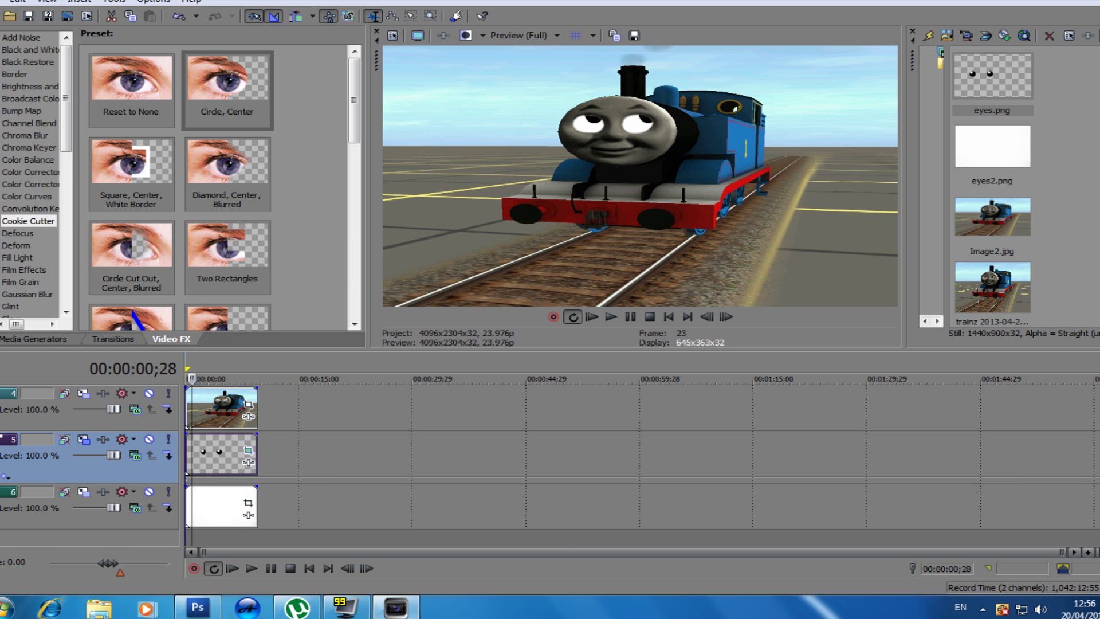
left_click(669, 317)
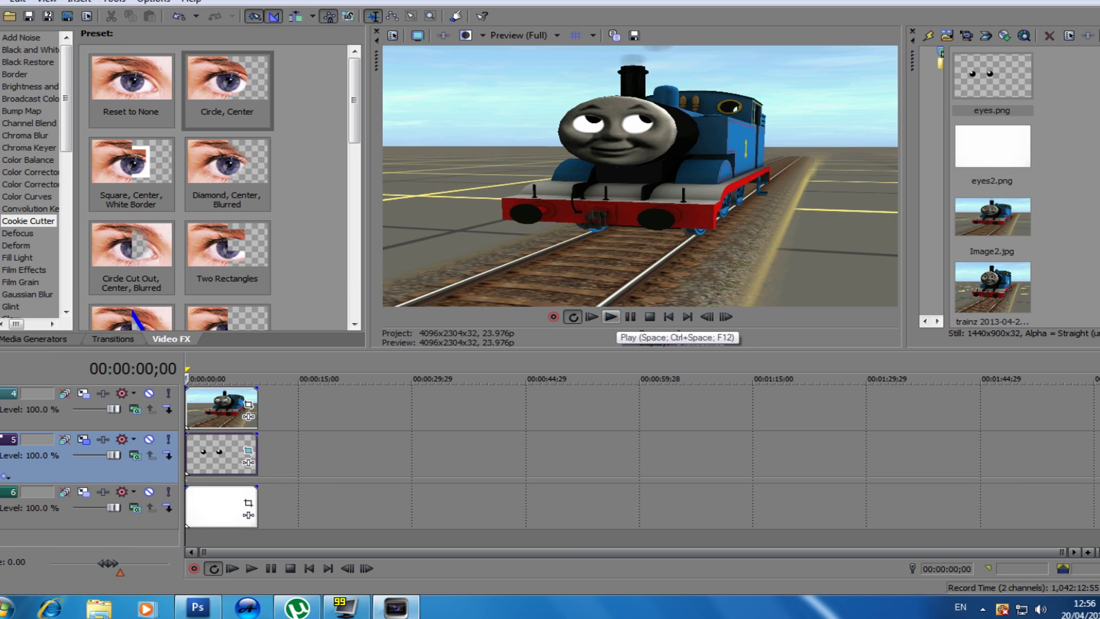